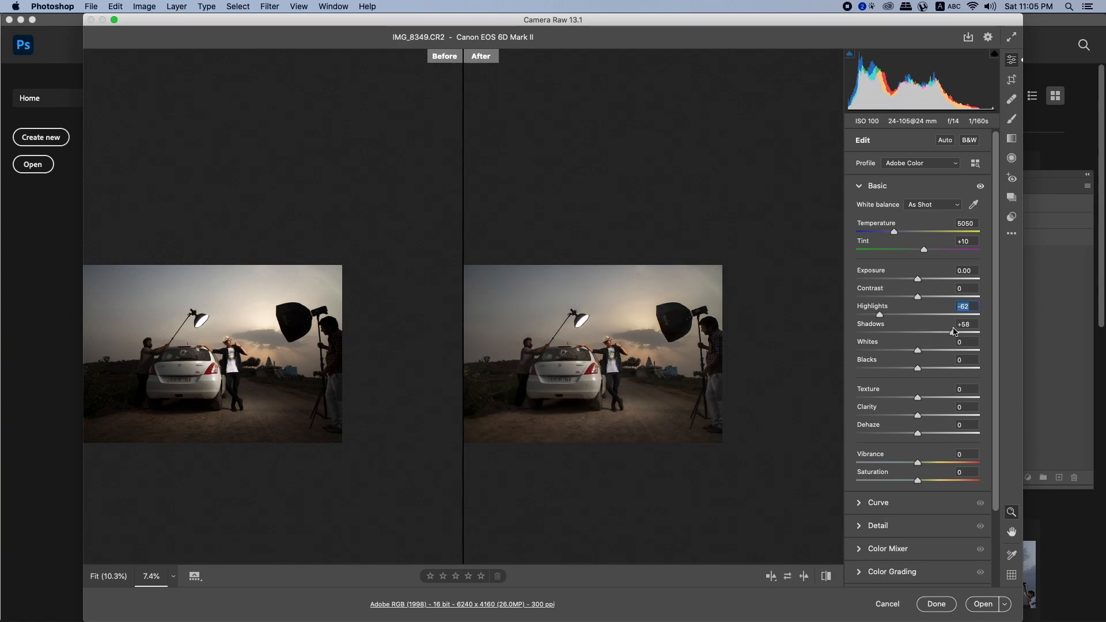
# Set Temperature to 5200, Exposure to +0.15, Contrast to -11, Highlights to -70, Whites to +17 and Vibrance to +38
pyautogui.moveTo(578, 338); pyautogui.dragTo(651, 357)
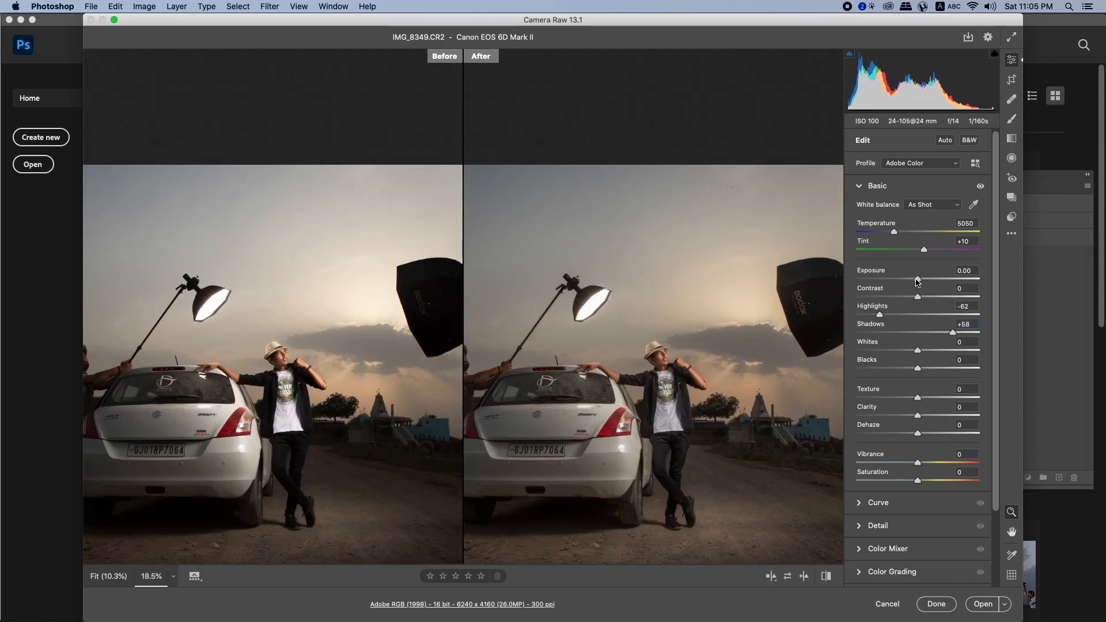
pyautogui.moveTo(918, 281); pyautogui.dragTo(919, 281)
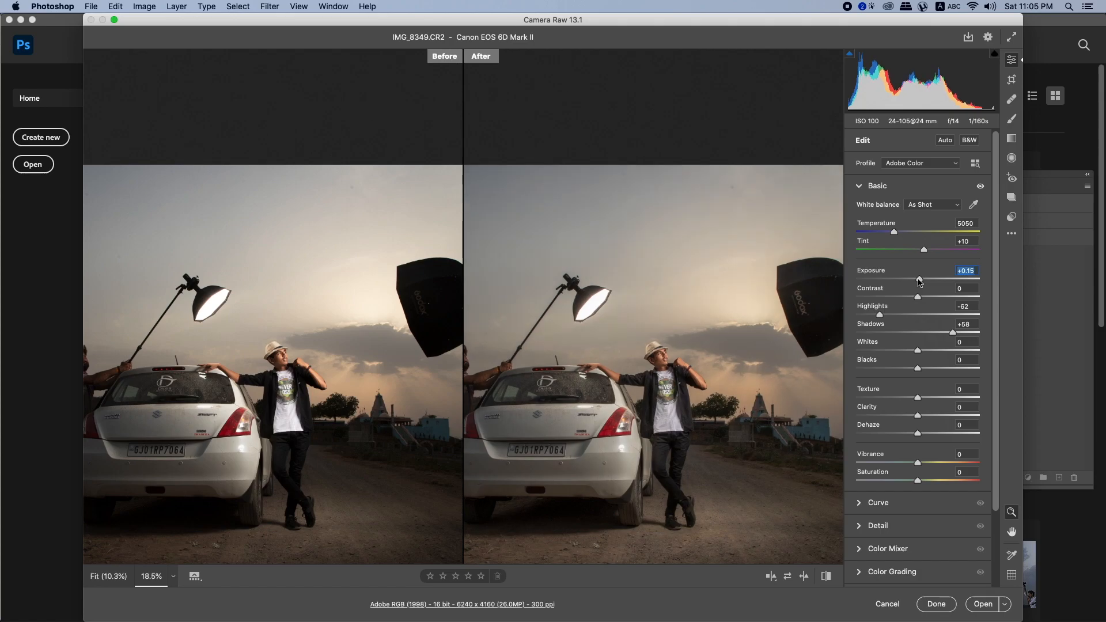
pyautogui.moveTo(896, 235); pyautogui.dragTo(898, 236)
pyautogui.moveTo(884, 316); pyautogui.dragTo(913, 298)
pyautogui.moveTo(918, 350); pyautogui.dragTo(928, 353)
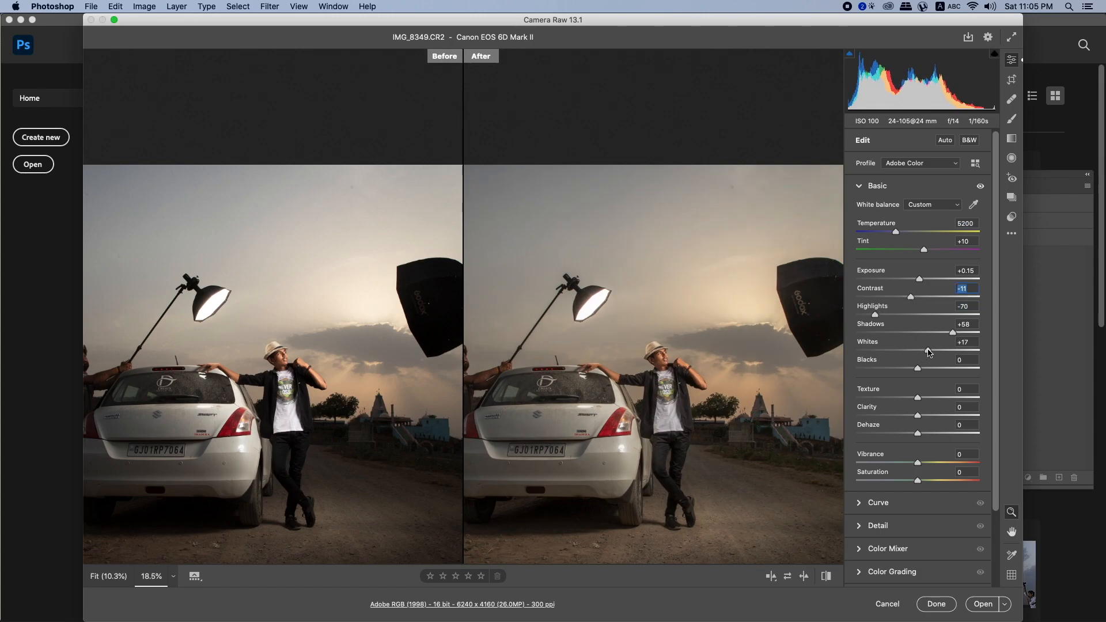
pyautogui.moveTo(925, 462); pyautogui.dragTo(934, 464)
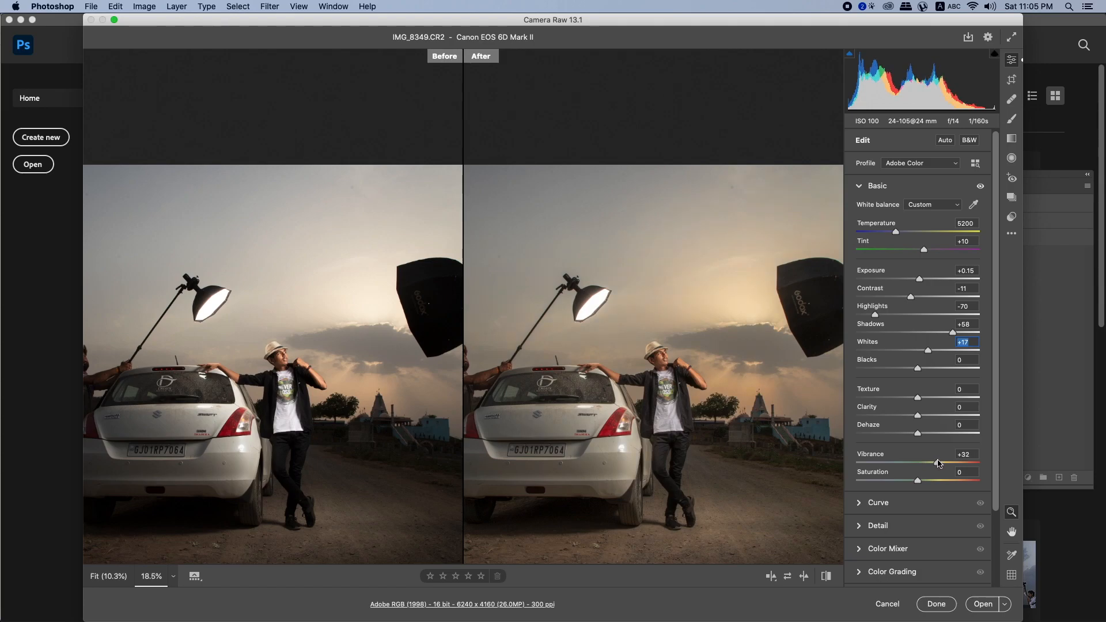
# In the Color Mixer, set saturation to -8 for Oranges and +27 for Yellows, and Oranges luminance to +15
pyautogui.click(923, 550)
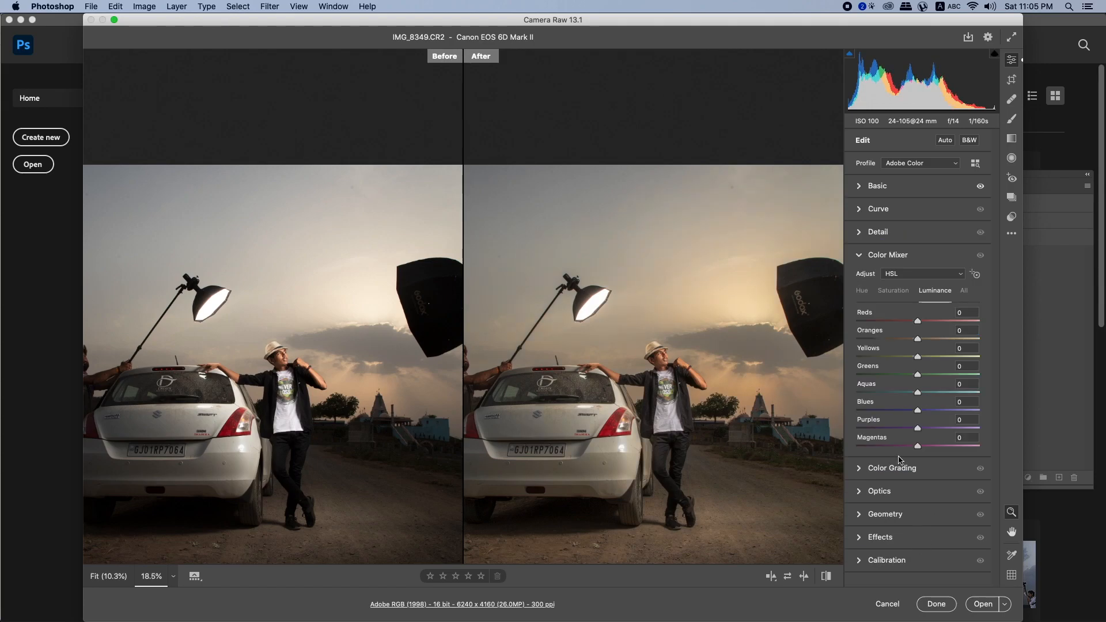
pyautogui.click(893, 291)
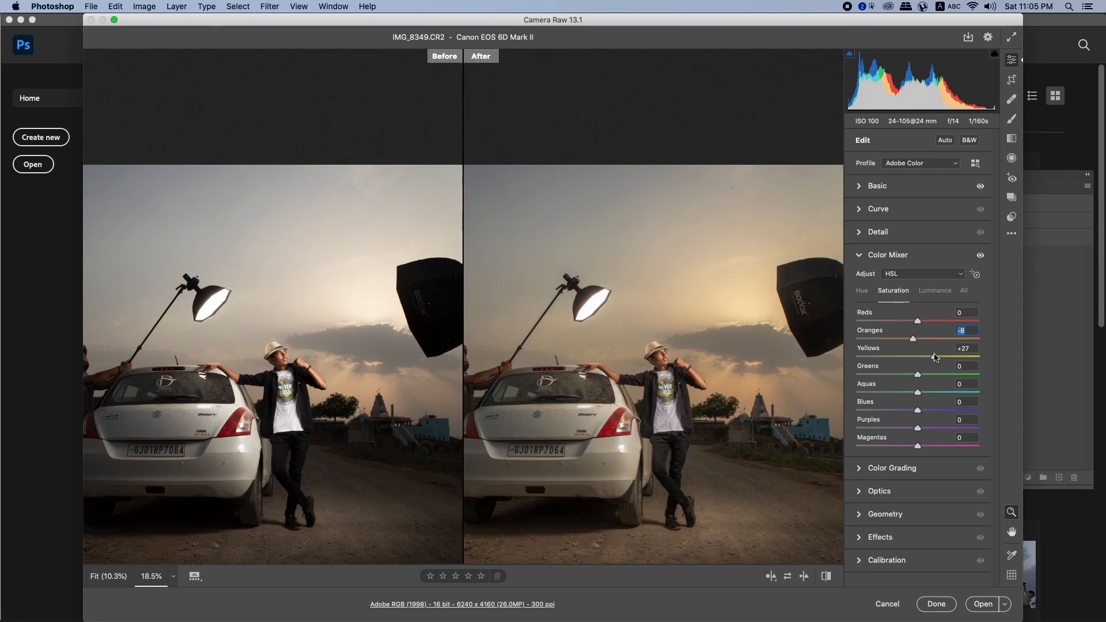
pyautogui.click(934, 292)
pyautogui.click(928, 339)
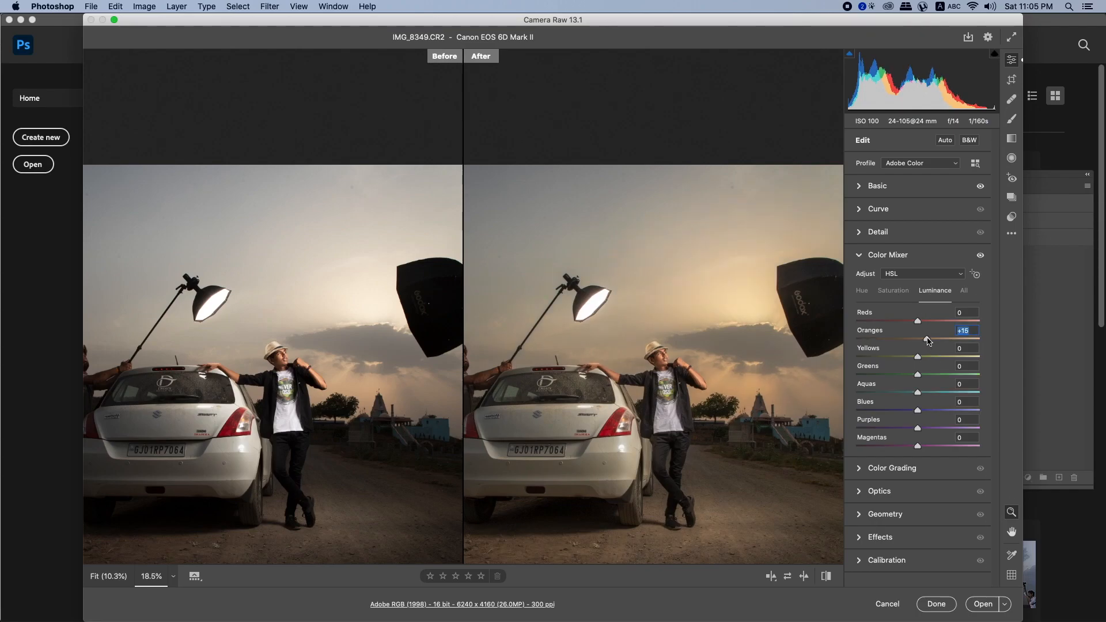
# Refine the Color Mixer saturation to -11 for Oranges, +26 for Yellows and +51 for Blues, checking the photo up close
pyautogui.click(893, 291)
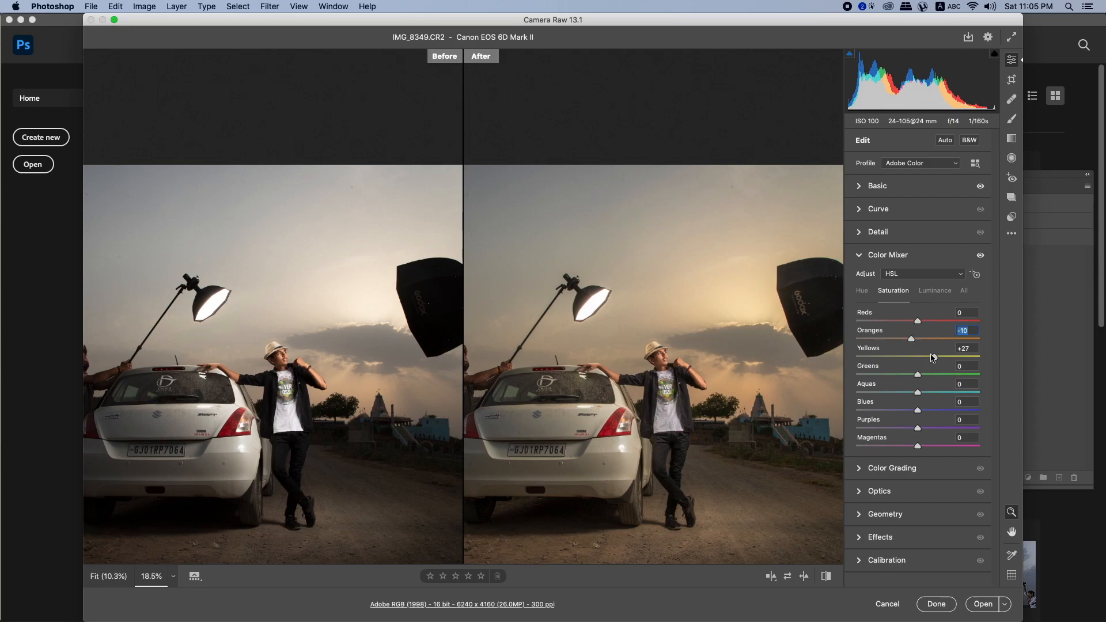
pyautogui.moveTo(658, 347); pyautogui.dragTo(702, 350)
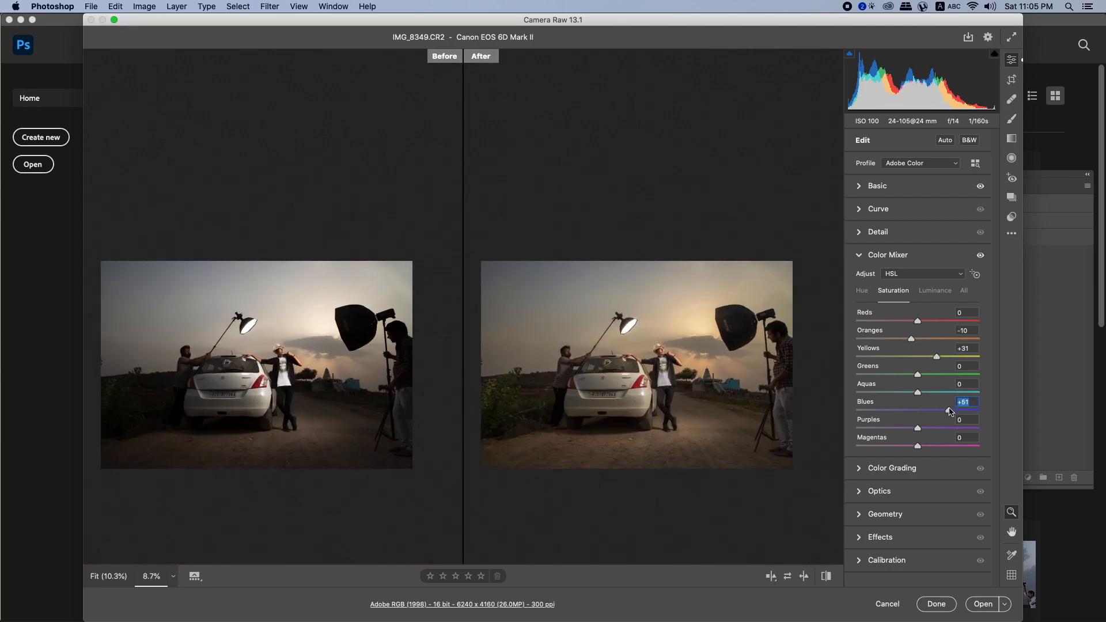
pyautogui.moveTo(689, 354); pyautogui.dragTo(738, 375)
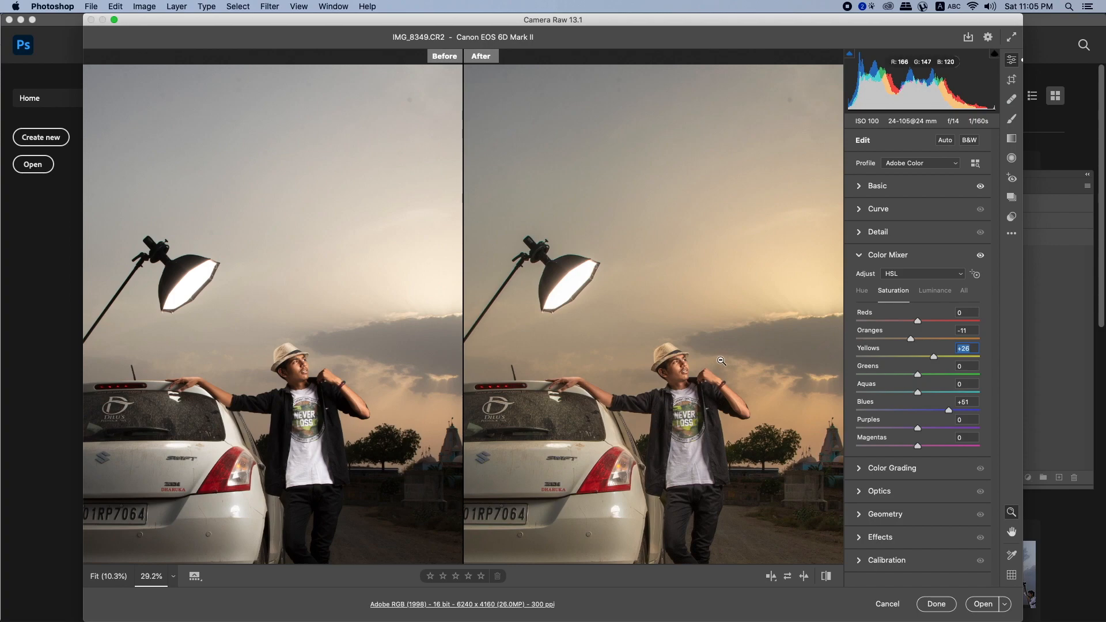
pyautogui.moveTo(721, 361); pyautogui.dragTo(721, 392)
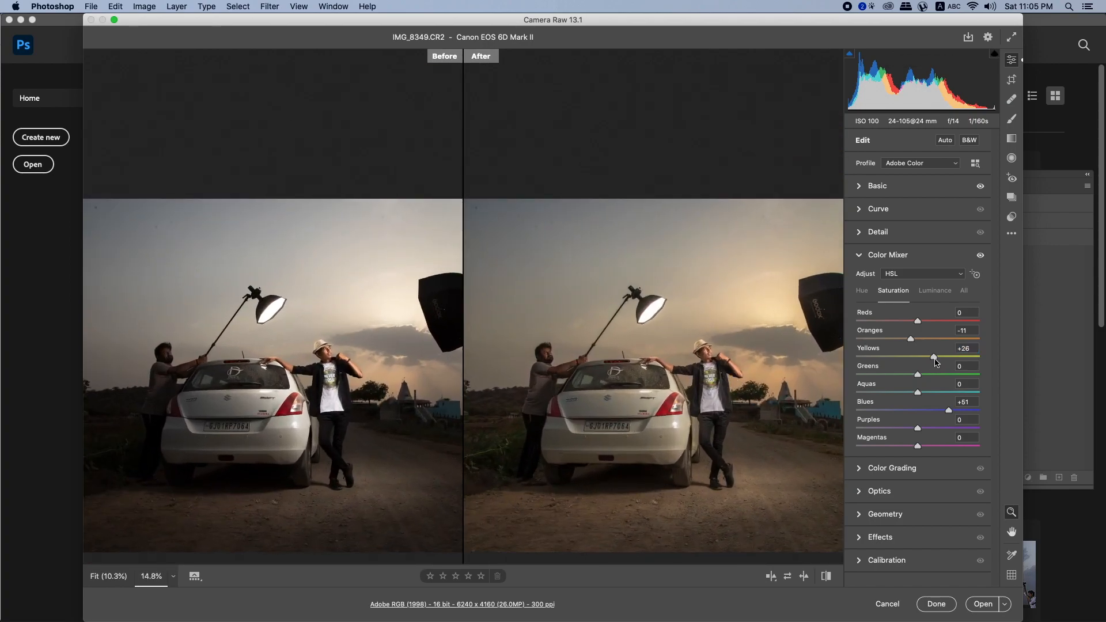
# Fine-tune the Color Mixer luminance of the orange and yellow tones and check the Hue settings
pyautogui.click(932, 291)
pyautogui.moveTo(918, 338); pyautogui.dragTo(935, 358)
pyautogui.click(902, 292)
pyautogui.click(868, 293)
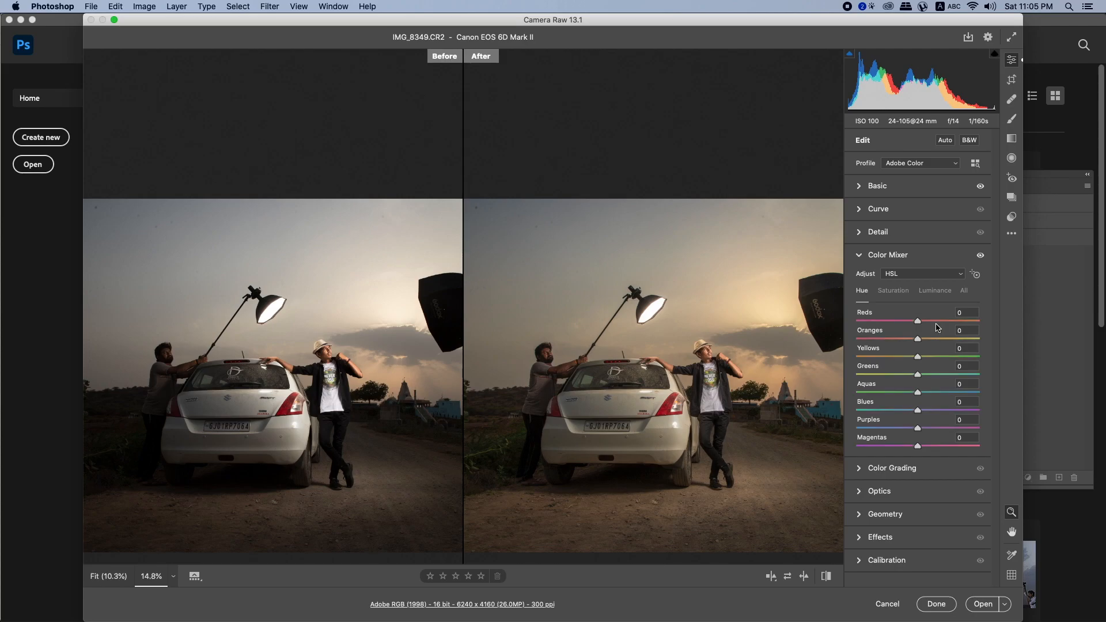
# Enable chromatic aberration removal and lens profile corrections in the Optics settings
pyautogui.click(864, 257)
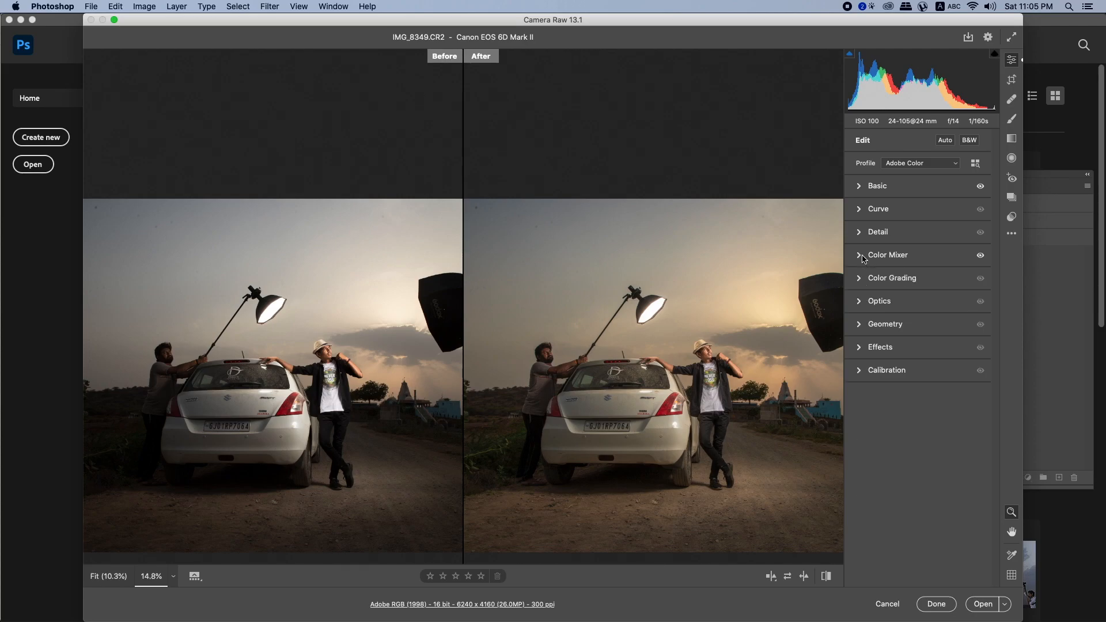
pyautogui.click(877, 305)
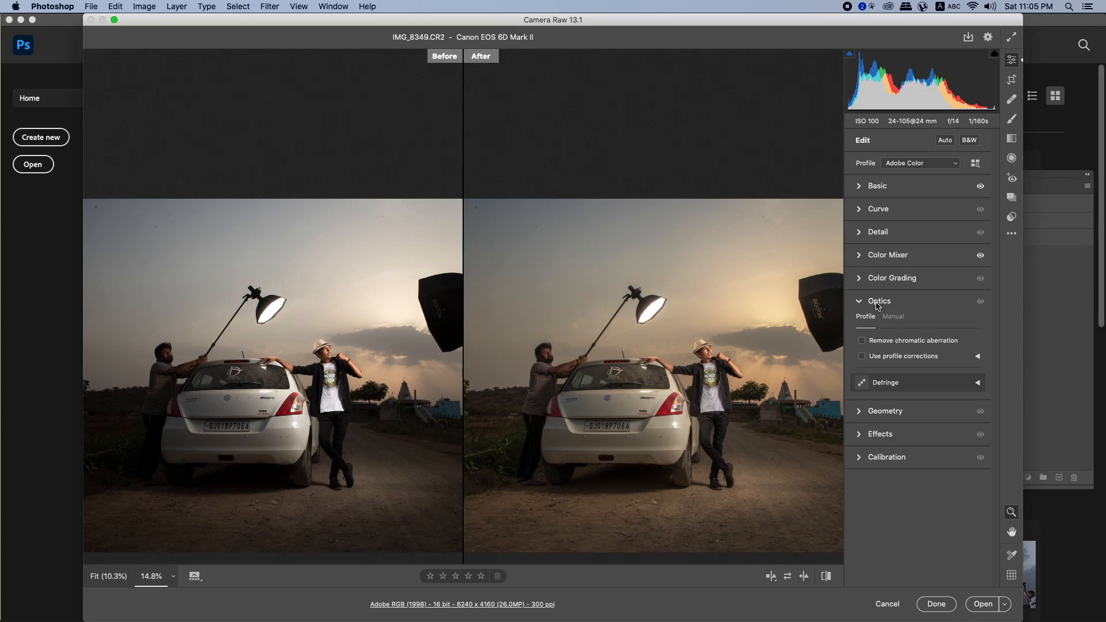
pyautogui.click(882, 357)
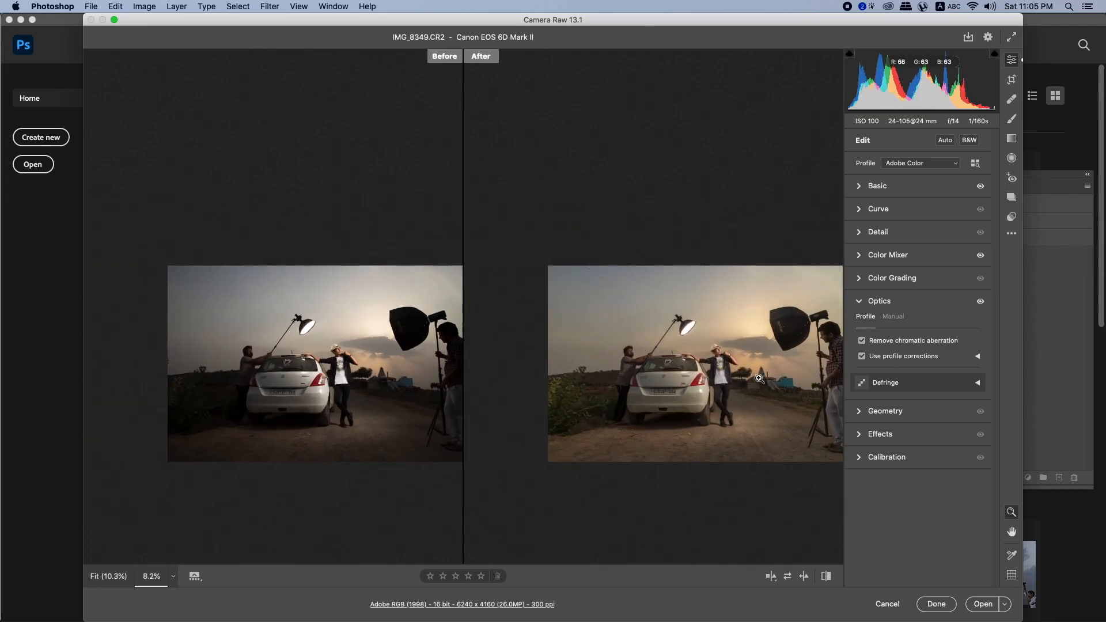
# Return to the Basic adjustments and set Exposure to 0.00, Contrast to -14 and Whites to +21
pyautogui.click(877, 187)
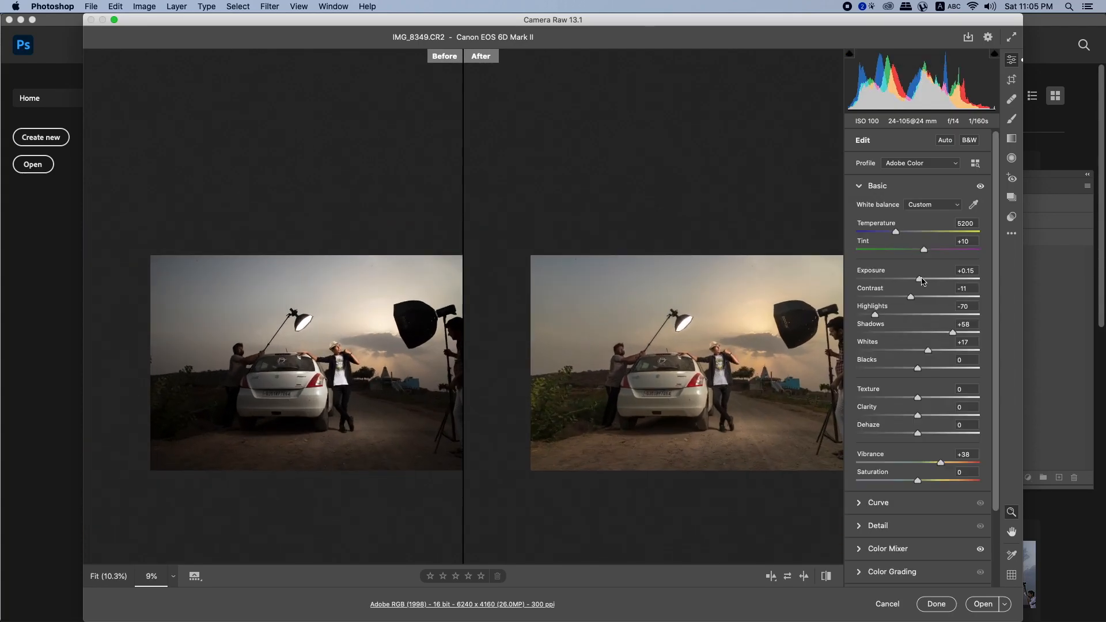
pyautogui.moveTo(923, 281); pyautogui.dragTo(921, 281)
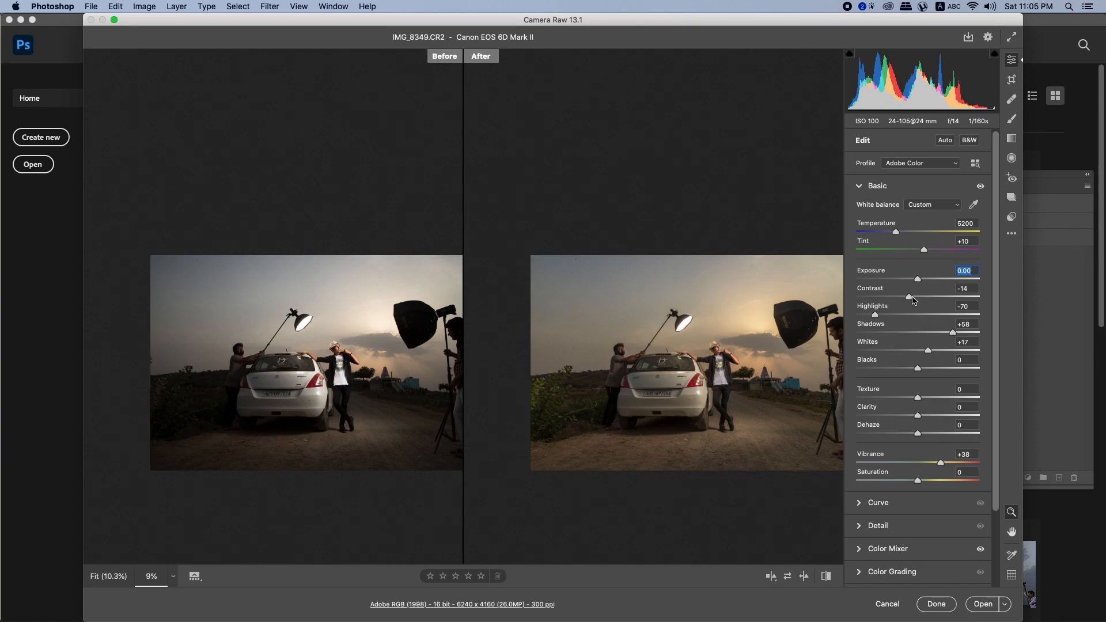
pyautogui.moveTo(928, 353); pyautogui.dragTo(932, 352)
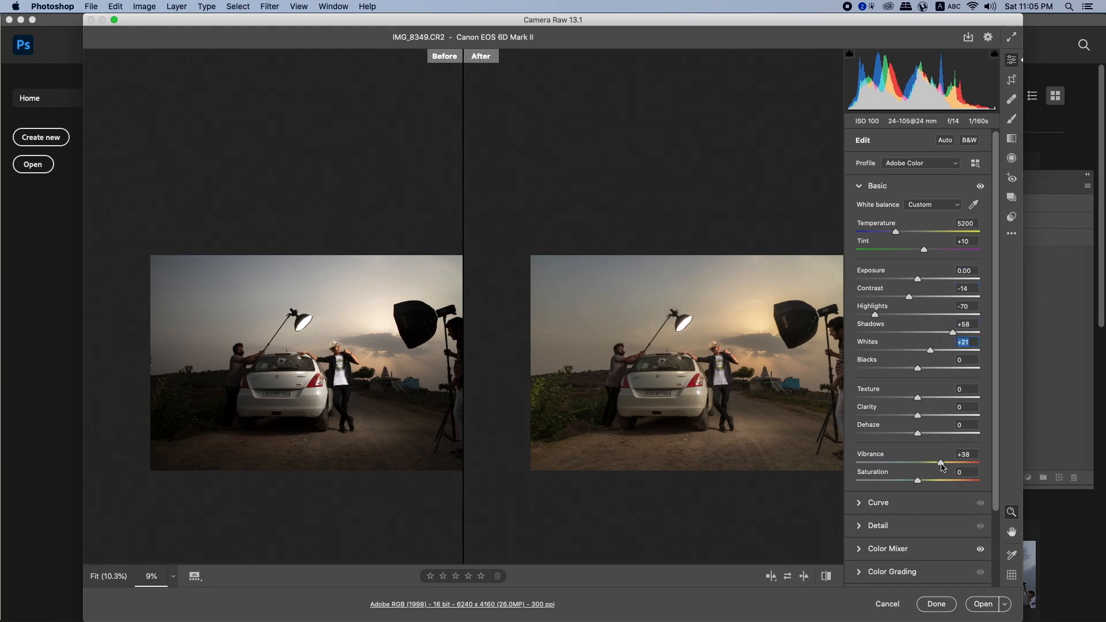
# In Calibration, set Blue Primary saturation to +9 and Red Primary hue to +7, and open the photo as a Photoshop document
pyautogui.click(893, 570)
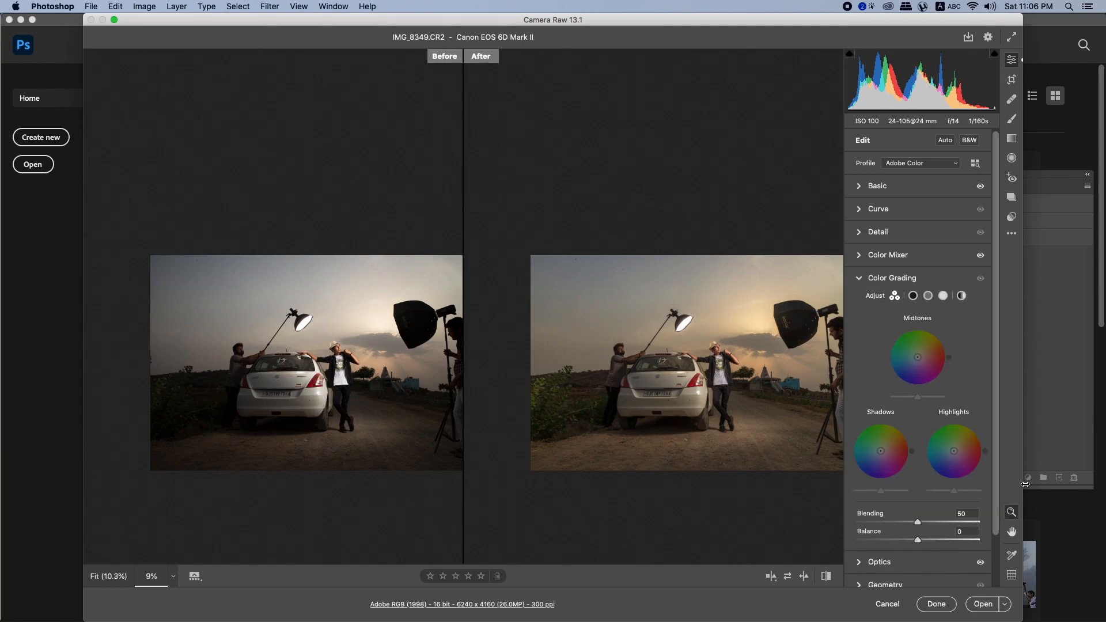
pyautogui.scroll(-3, 950, 519)
pyautogui.click(906, 575)
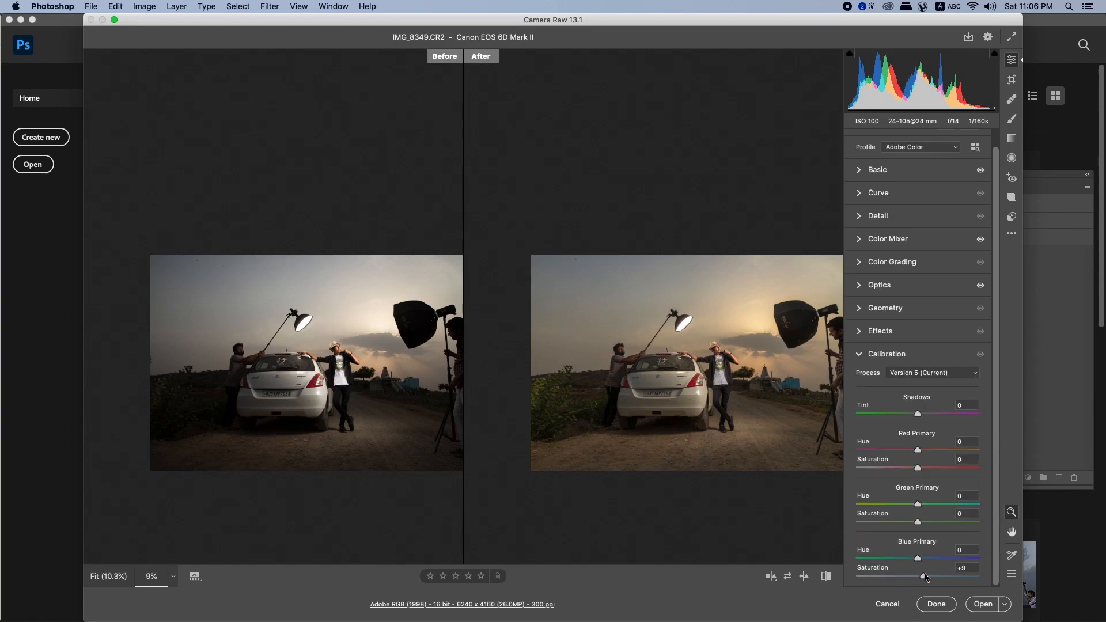
pyautogui.moveTo(710, 362); pyautogui.dragTo(775, 397)
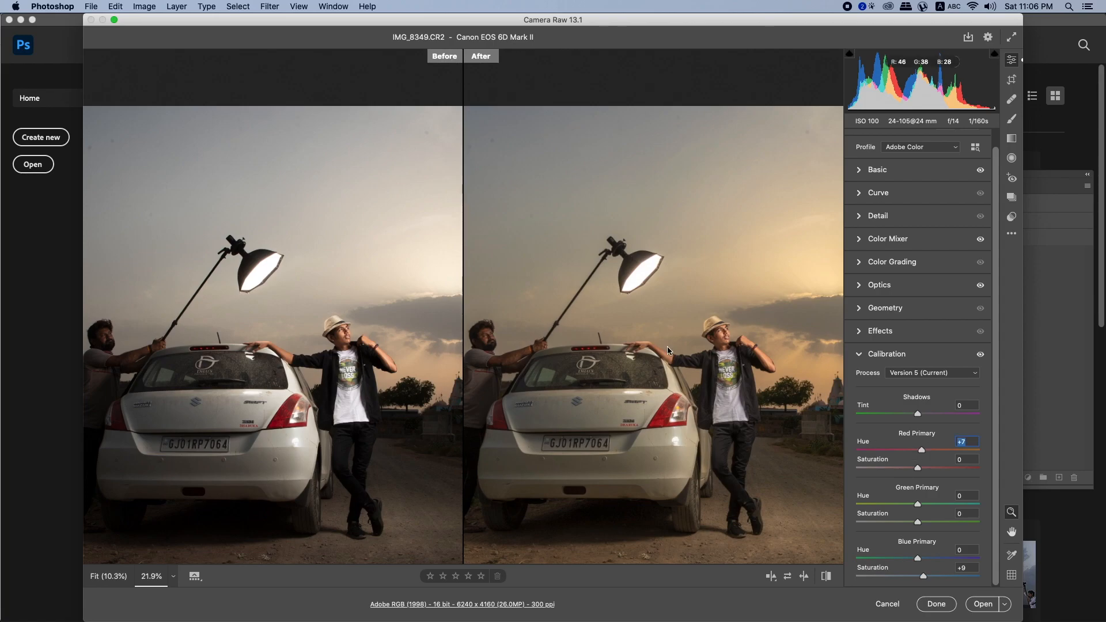
pyautogui.moveTo(668, 349); pyautogui.dragTo(715, 358)
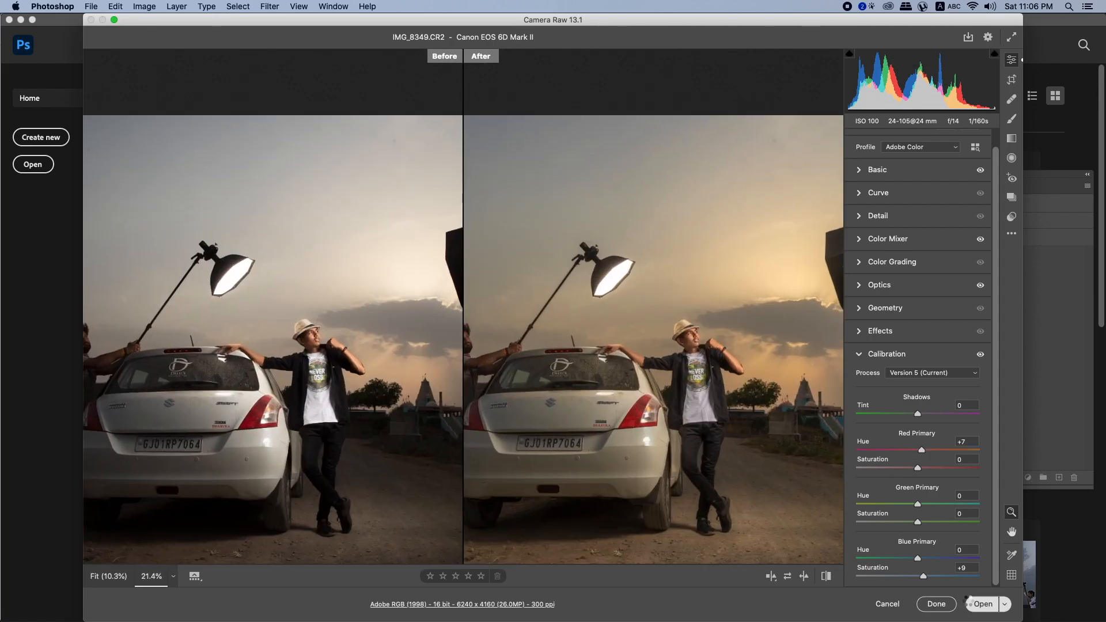
pyautogui.click(970, 604)
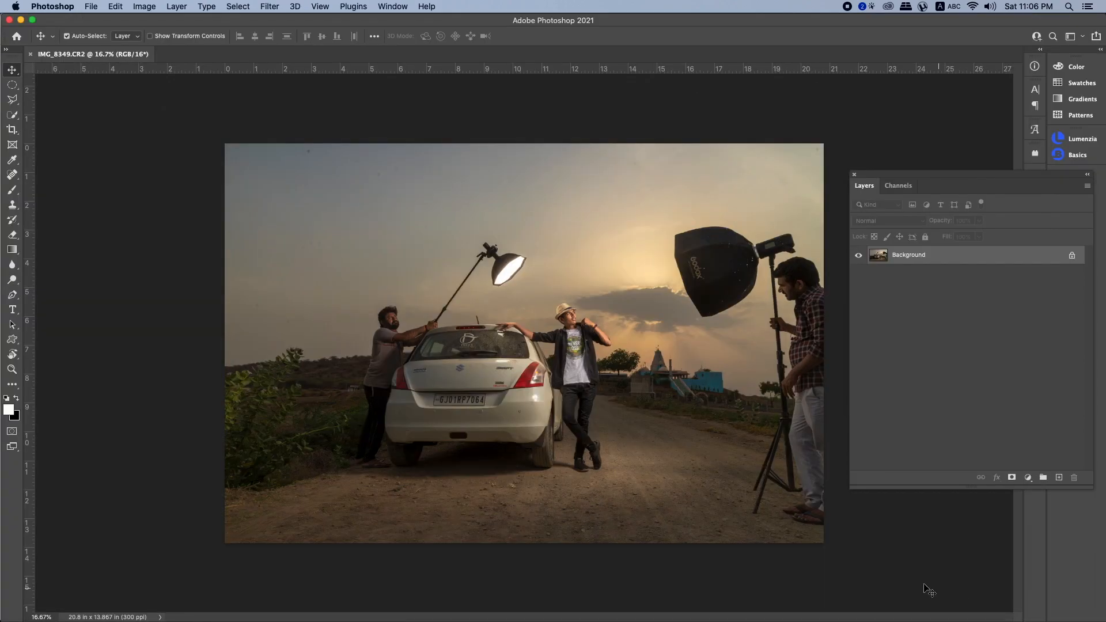
# Switch to Finder and preview IMG_8350.JPG, the unlit shot without assistants, in the youtube. 001 folder
pyautogui.click(274, 602)
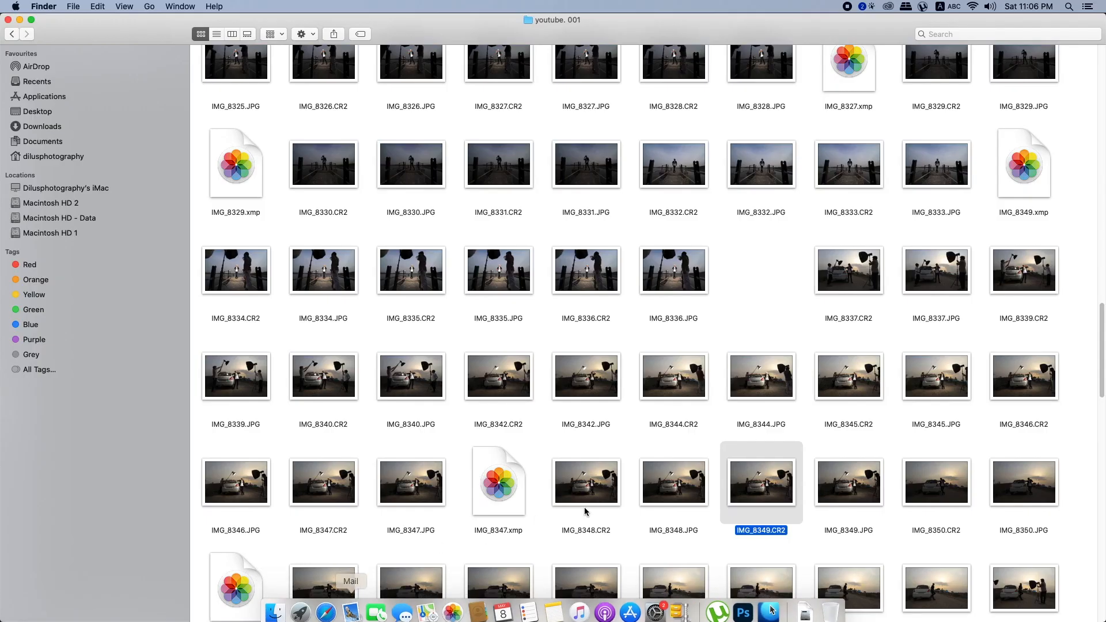
pyautogui.scroll(-5, 828, 481)
pyautogui.click(1023, 335)
pyautogui.press('space')
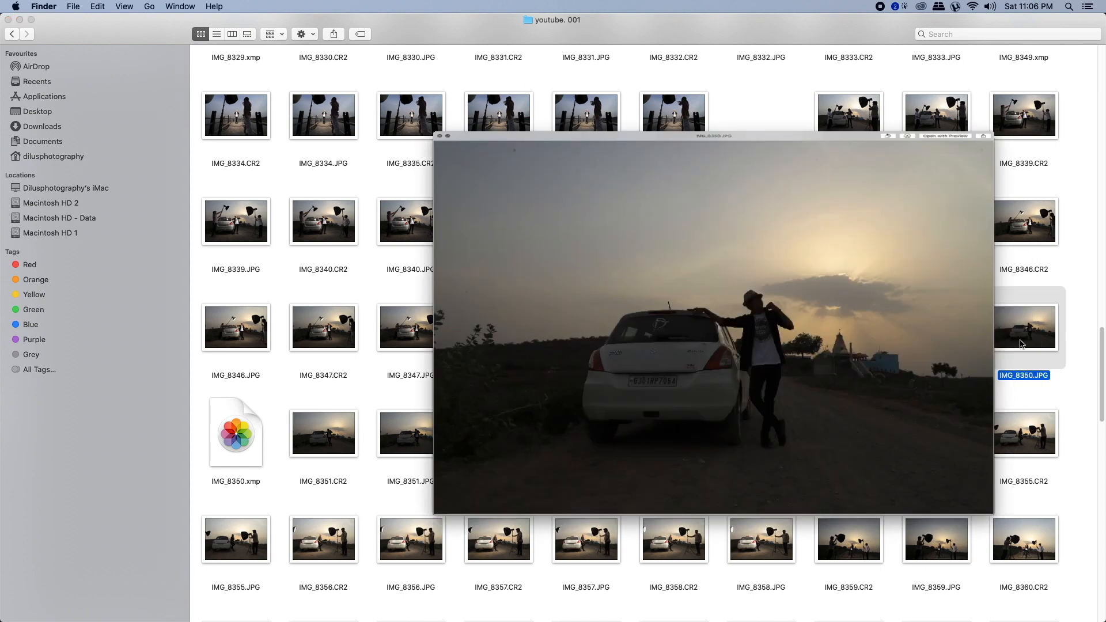
pyautogui.press('space')
# Open IMG_8350.CR2 with Photoshop, update its overall Camera Raw image settings and bring it in as a document
pyautogui.rightClick(947, 333)
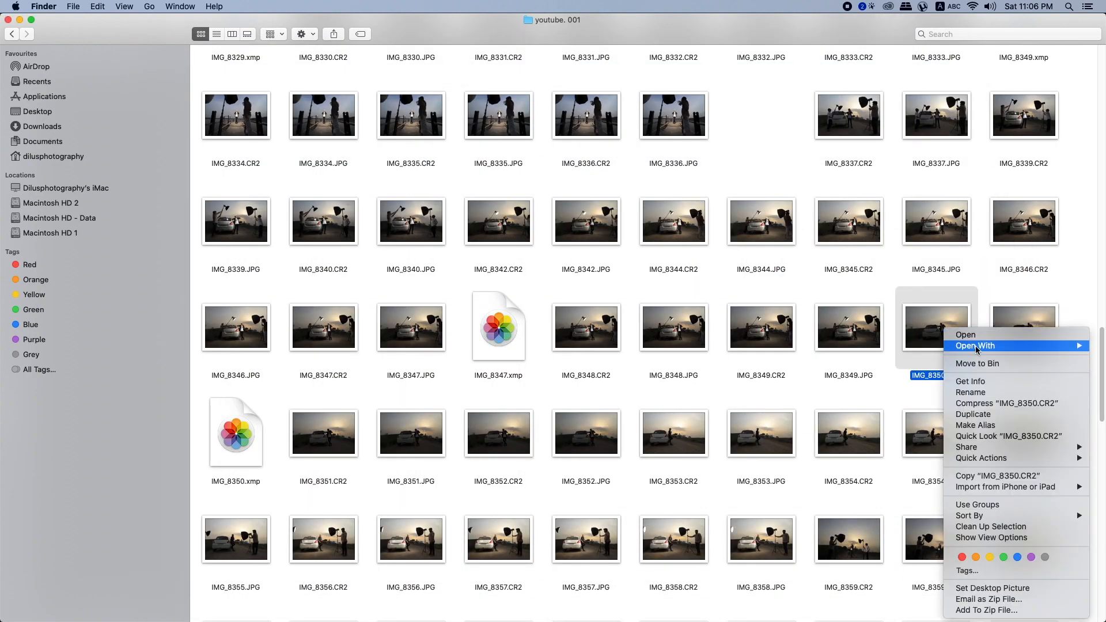
pyautogui.moveTo(973, 346)
pyautogui.click(900, 348)
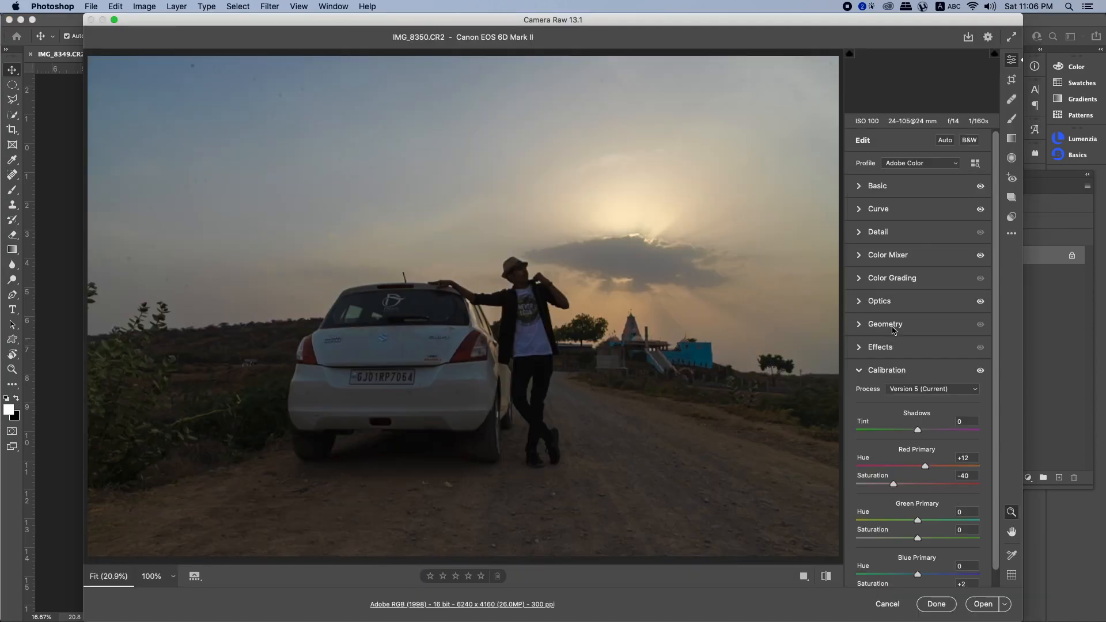
pyautogui.click(1012, 233)
pyautogui.click(957, 278)
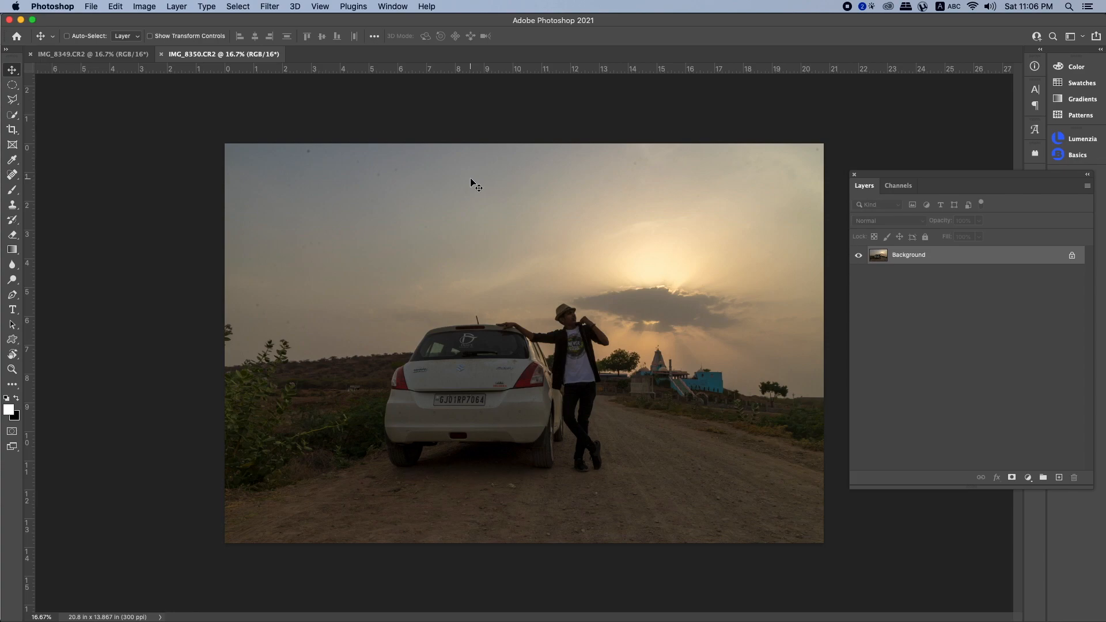
# Copy the entire IMG_8350.CR2 image and paste it as a new layer into the IMG_8349.CR2 document
pyautogui.press('super+a')
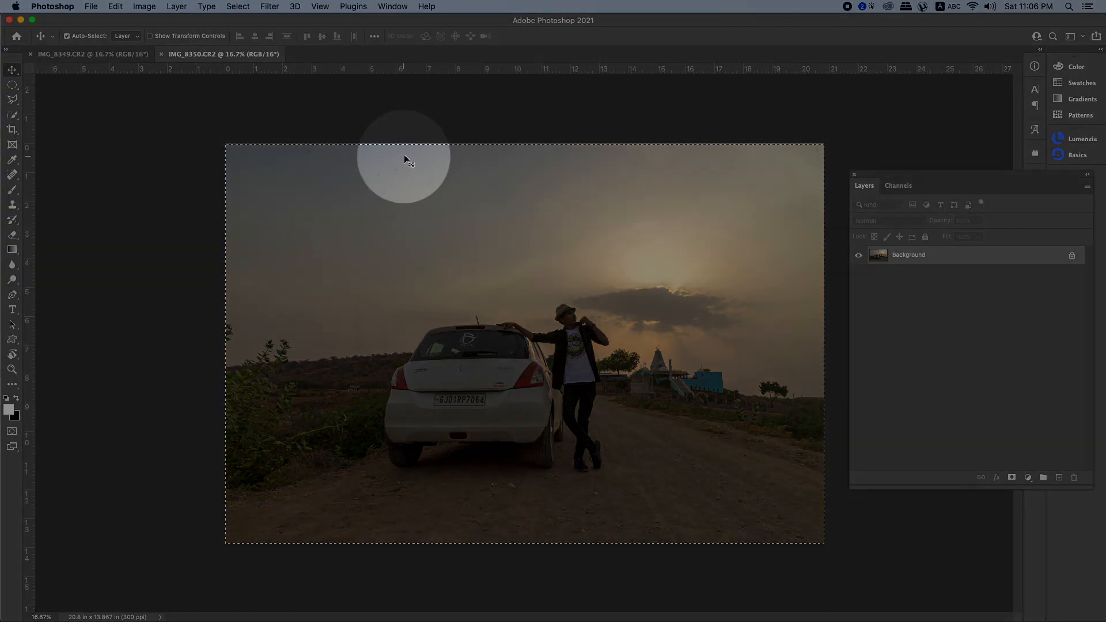
pyautogui.click(115, 6)
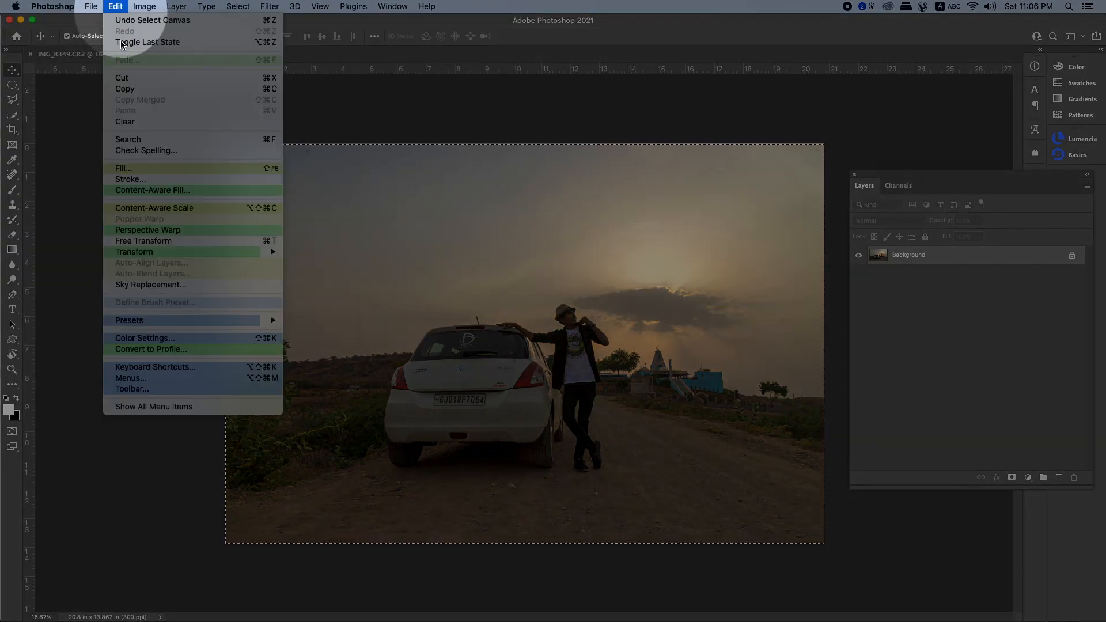
pyautogui.click(132, 94)
pyautogui.click(118, 53)
pyautogui.click(115, 6)
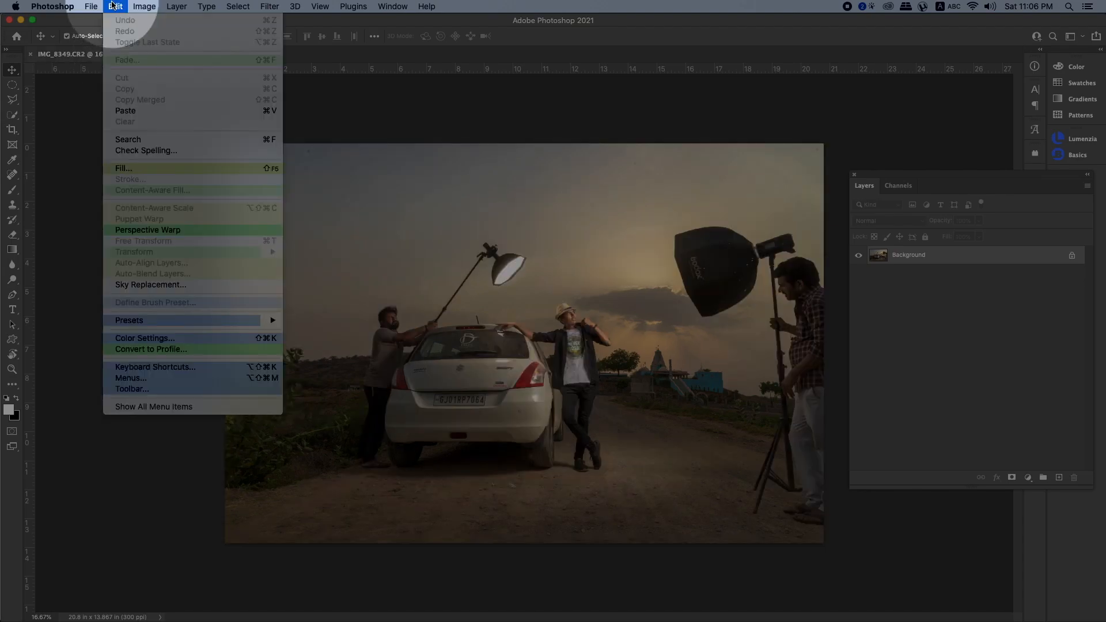
pyautogui.click(137, 111)
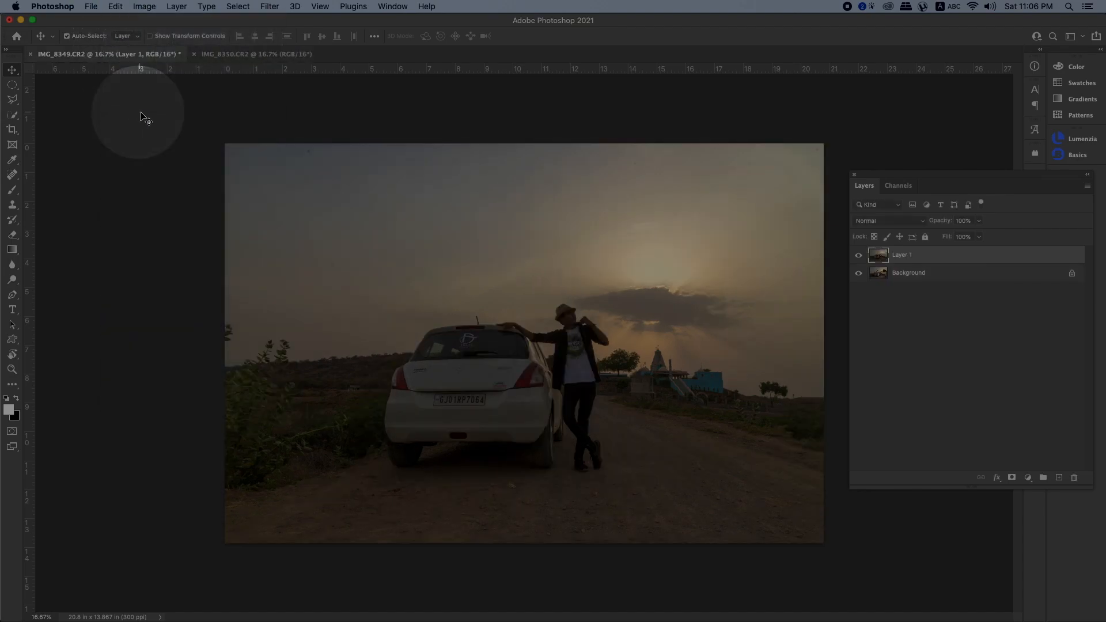
# Auto-align Layer 1 and the Background with the Auto projection
pyautogui.keyDown('shift'); pyautogui.click(953, 274); pyautogui.keyUp('shift')
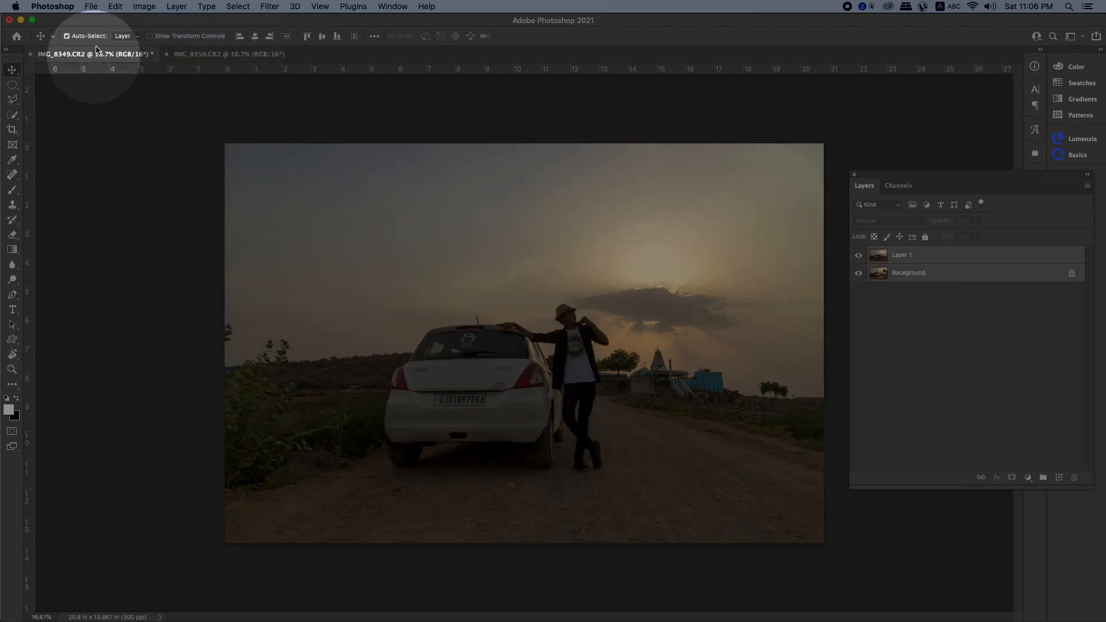
pyautogui.click(114, 6)
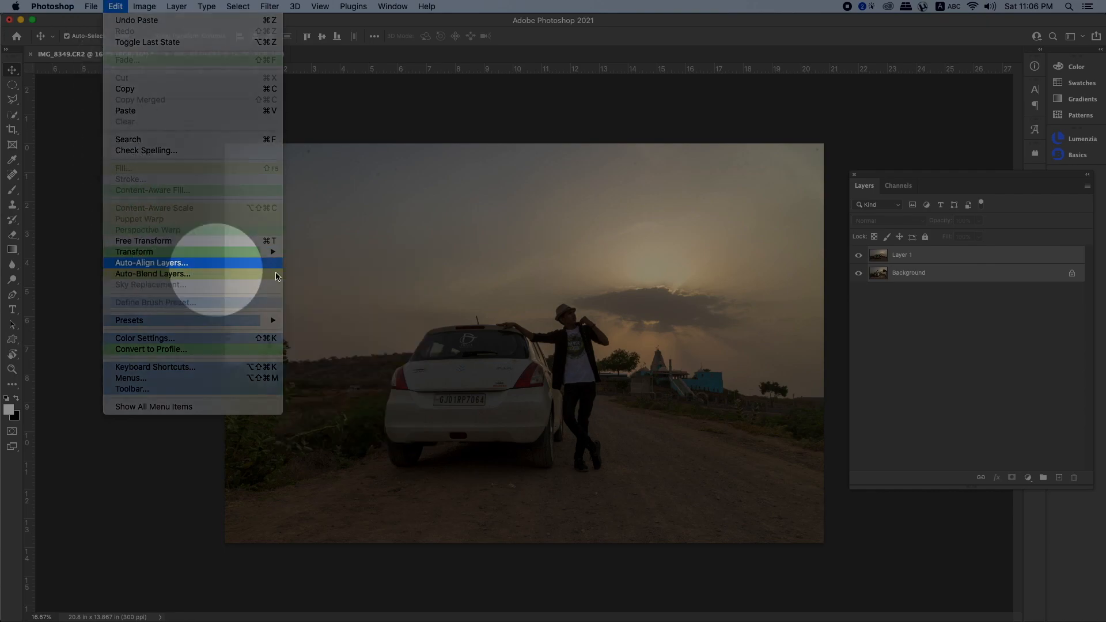
pyautogui.click(270, 264)
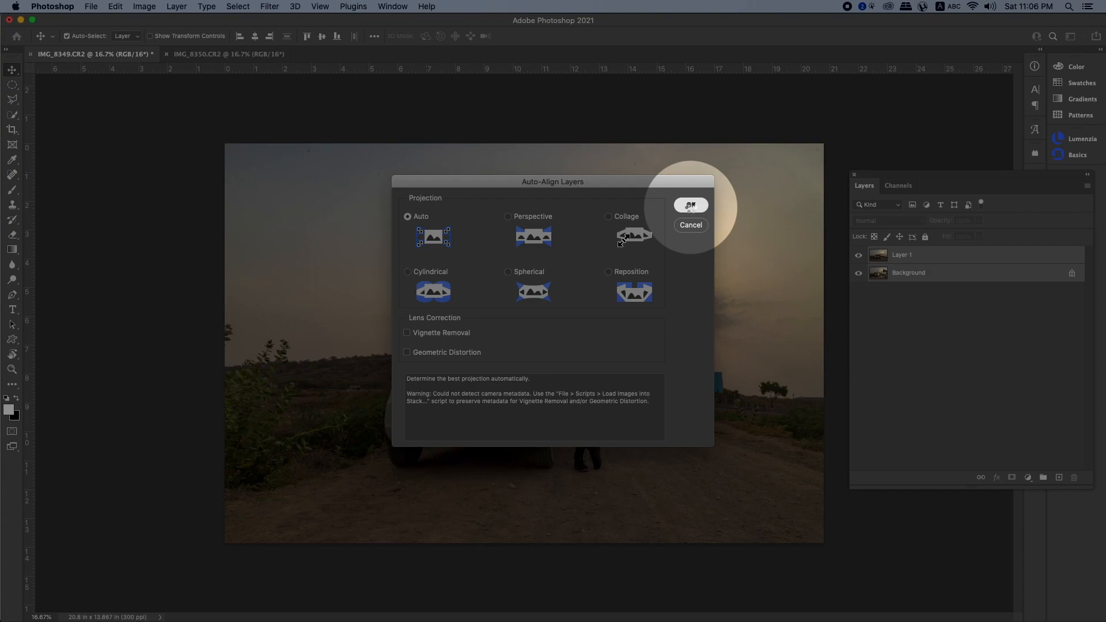
pyautogui.click(691, 205)
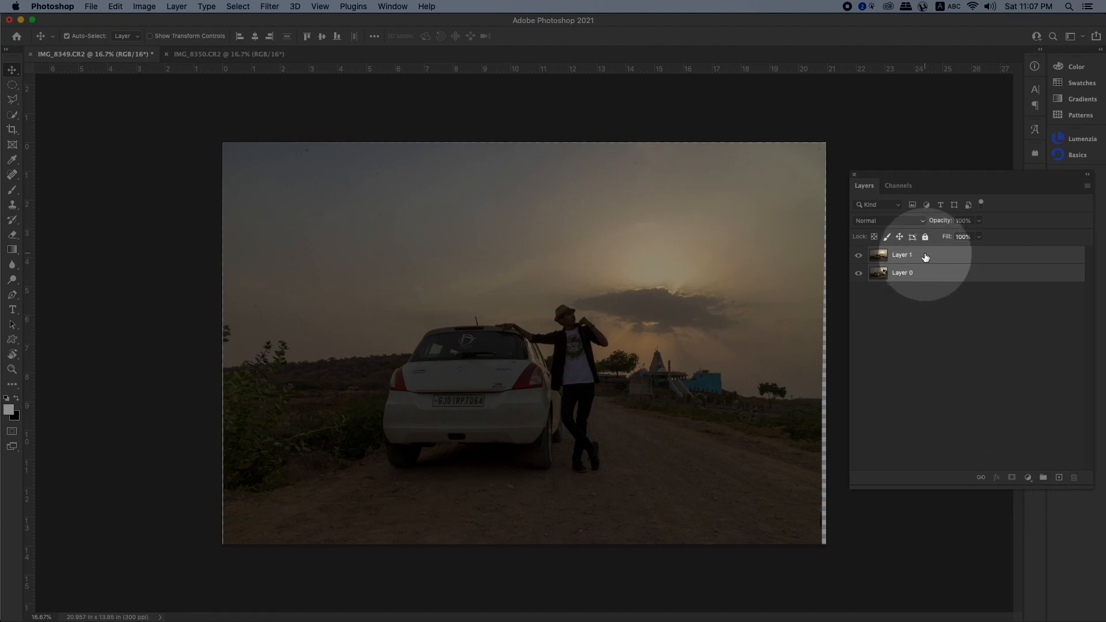
# Add a white layer mask to Layer 1 alone and have black ready as the painting colour
pyautogui.click(922, 255)
pyautogui.click(1012, 478)
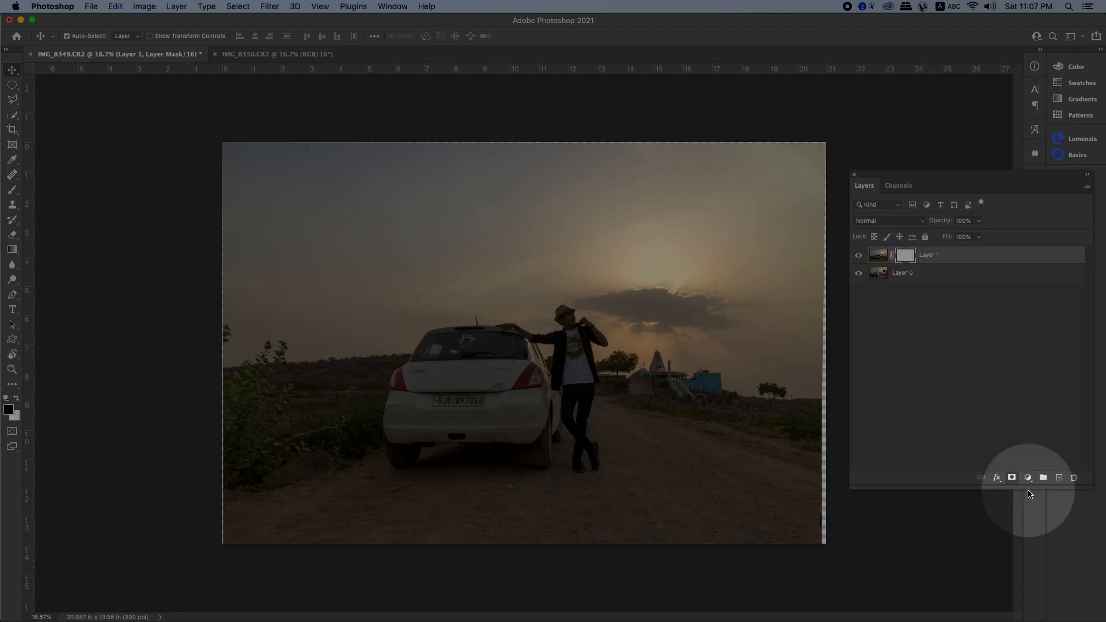
pyautogui.click(16, 399)
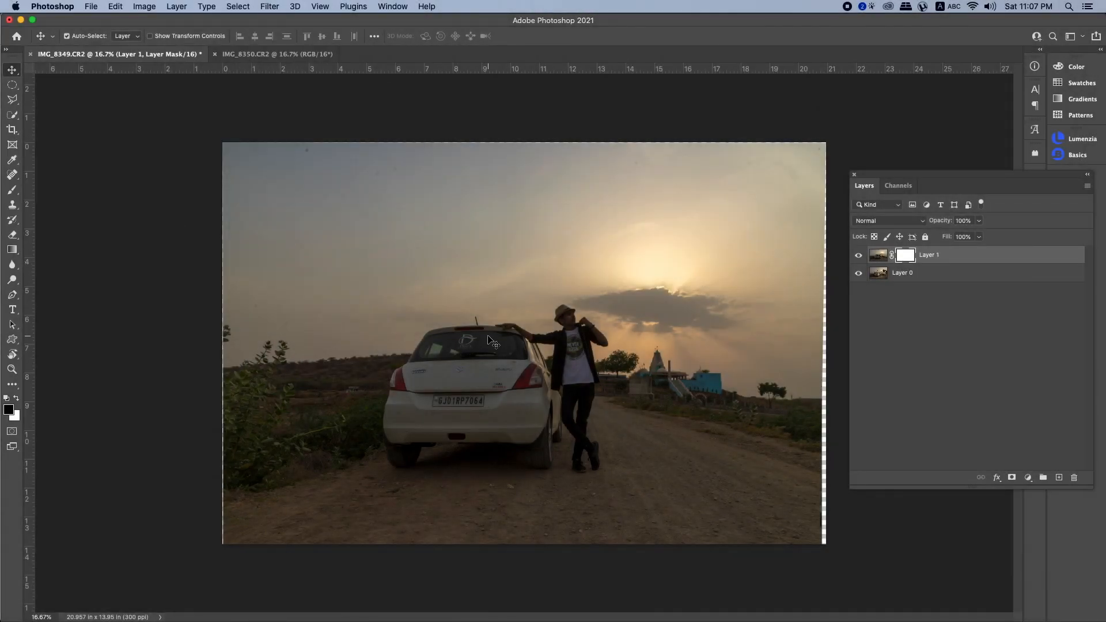
# With a soft 400 px brush, paint black on Layer 1's mask over the man, the car and the ground beneath them
pyautogui.press('b')
pyautogui.keyDown('super'); pyautogui.click(579, 316); pyautogui.keyUp('super')
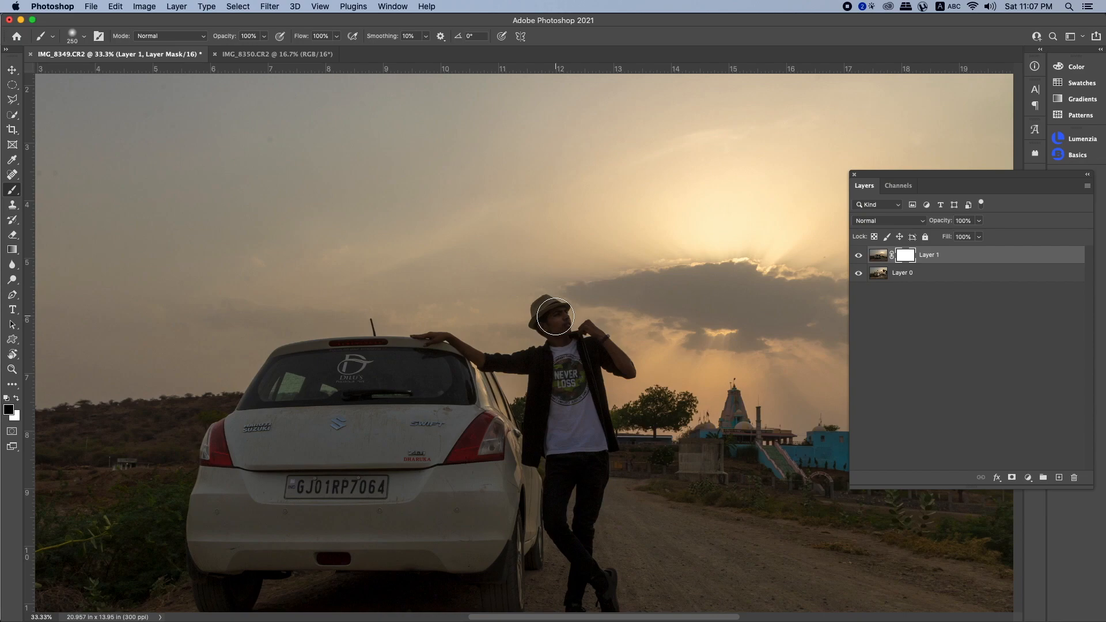
pyautogui.press('space')
pyautogui.moveTo(550, 325); pyautogui.dragTo(533, 271)
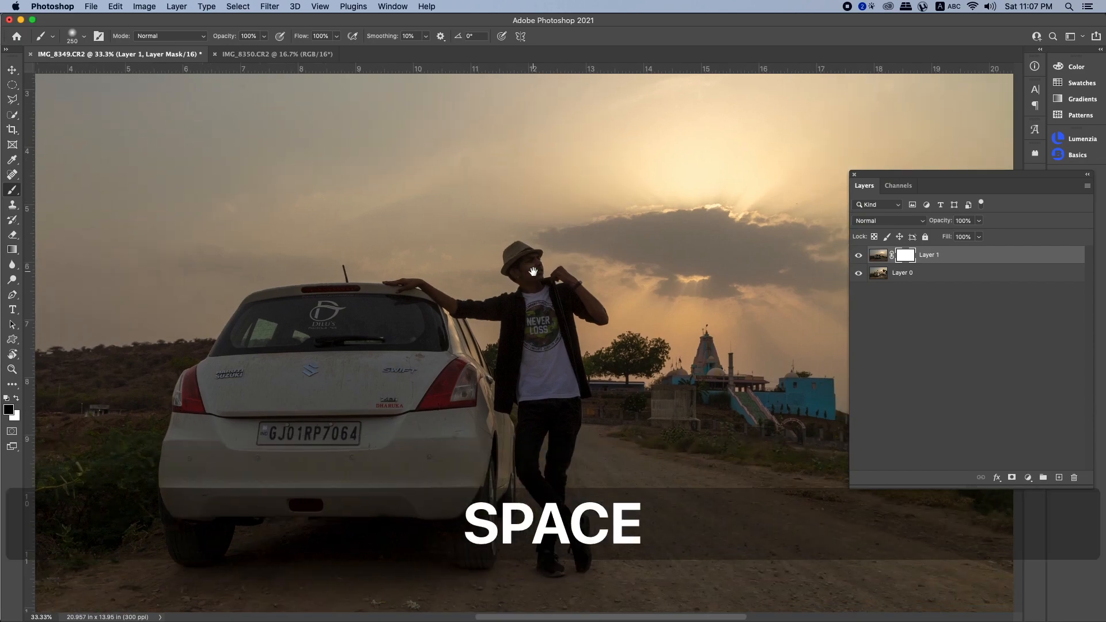
pyautogui.press(']')
pyautogui.press(']')
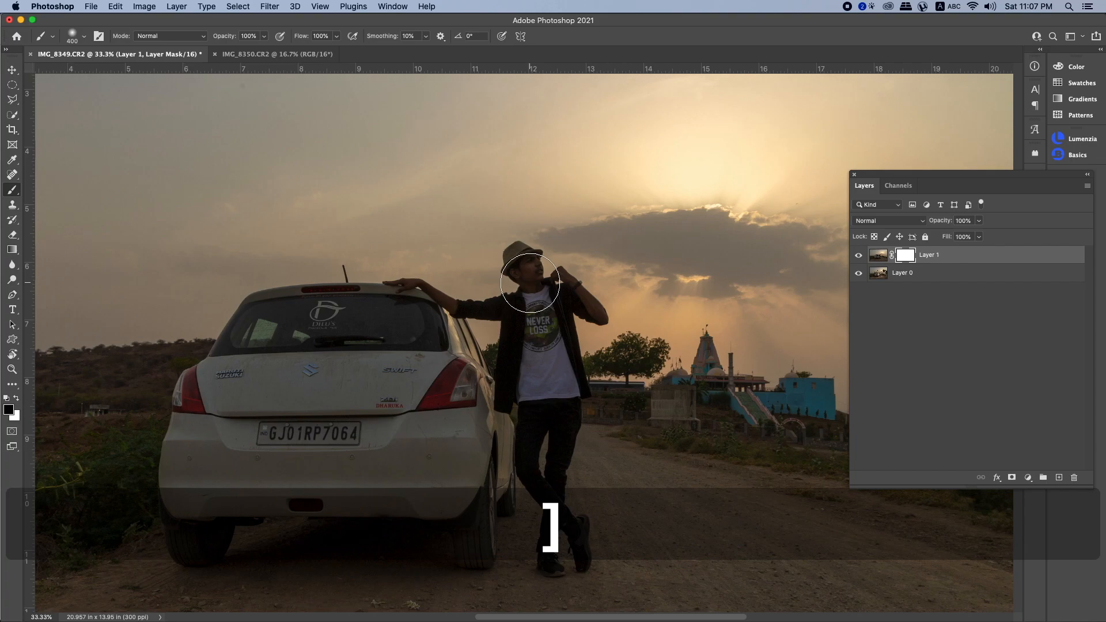
pyautogui.moveTo(527, 276)
pyautogui.mouseDown()
pyautogui.moveTo(564, 300)
pyautogui.moveTo(509, 260)
pyautogui.moveTo(518, 256)
pyautogui.moveTo(497, 284)
pyautogui.moveTo(409, 280)
pyautogui.moveTo(574, 302)
pyautogui.moveTo(507, 319)
pyautogui.moveTo(547, 388)
pyautogui.moveTo(556, 369)
pyautogui.moveTo(390, 295)
pyautogui.moveTo(339, 295)
pyautogui.moveTo(313, 315)
pyautogui.moveTo(403, 349)
pyautogui.moveTo(556, 356)
pyautogui.moveTo(588, 381)
pyautogui.moveTo(571, 420)
pyautogui.moveTo(546, 421)
pyautogui.moveTo(551, 463)
pyautogui.moveTo(593, 569)
pyautogui.moveTo(556, 507)
pyautogui.moveTo(542, 528)
pyautogui.moveTo(548, 549)
pyautogui.moveTo(514, 506)
pyautogui.moveTo(482, 424)
pyautogui.moveTo(418, 376)
pyautogui.moveTo(307, 353)
pyautogui.moveTo(383, 337)
pyautogui.moveTo(362, 307)
pyautogui.moveTo(420, 394)
pyautogui.moveTo(250, 444)
pyautogui.moveTo(452, 484)
pyautogui.moveTo(224, 454)
pyautogui.moveTo(328, 464)
pyautogui.moveTo(355, 368)
pyautogui.moveTo(281, 338)
pyautogui.moveTo(562, 335)
pyautogui.moveTo(559, 268)
pyautogui.moveTo(612, 285)
pyautogui.moveTo(640, 445)
pyautogui.moveTo(581, 424)
pyautogui.moveTo(662, 532)
pyautogui.moveTo(616, 353)
pyautogui.moveTo(571, 314)
pyautogui.moveTo(627, 468)
pyautogui.moveTo(413, 423)
pyautogui.moveTo(461, 423)
pyautogui.moveTo(514, 403)
pyautogui.moveTo(527, 429)
pyautogui.moveTo(619, 464)
pyautogui.moveTo(562, 468)
pyautogui.moveTo(344, 412)
pyautogui.moveTo(269, 365)
pyautogui.moveTo(395, 486)
pyautogui.mouseUp()
pyautogui.press('space')
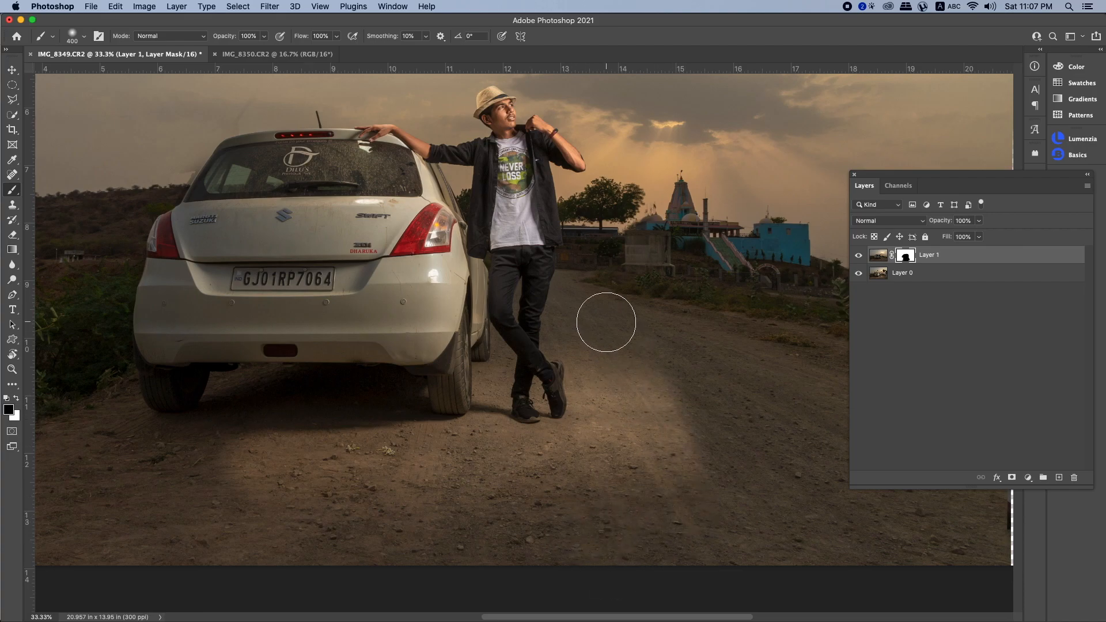
# Paint more black on the mask to blend the lit area into the road beside the man and around the car's roof
pyautogui.press('space')
pyautogui.moveTo(610, 374); pyautogui.dragTo(654, 539)
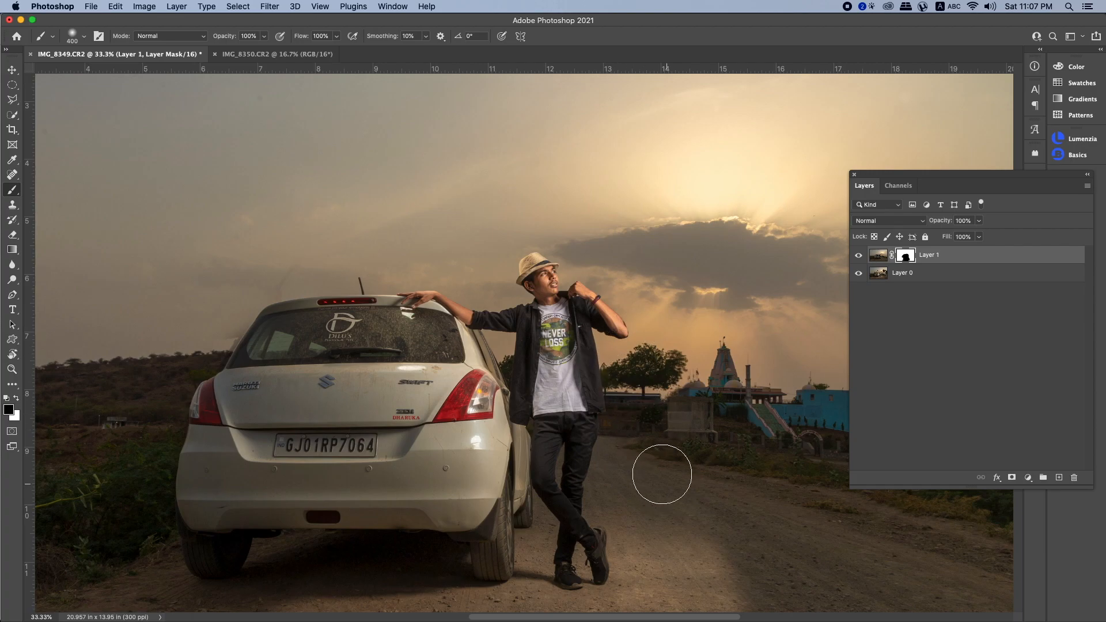
pyautogui.press('space')
pyautogui.moveTo(636, 425); pyautogui.dragTo(548, 307)
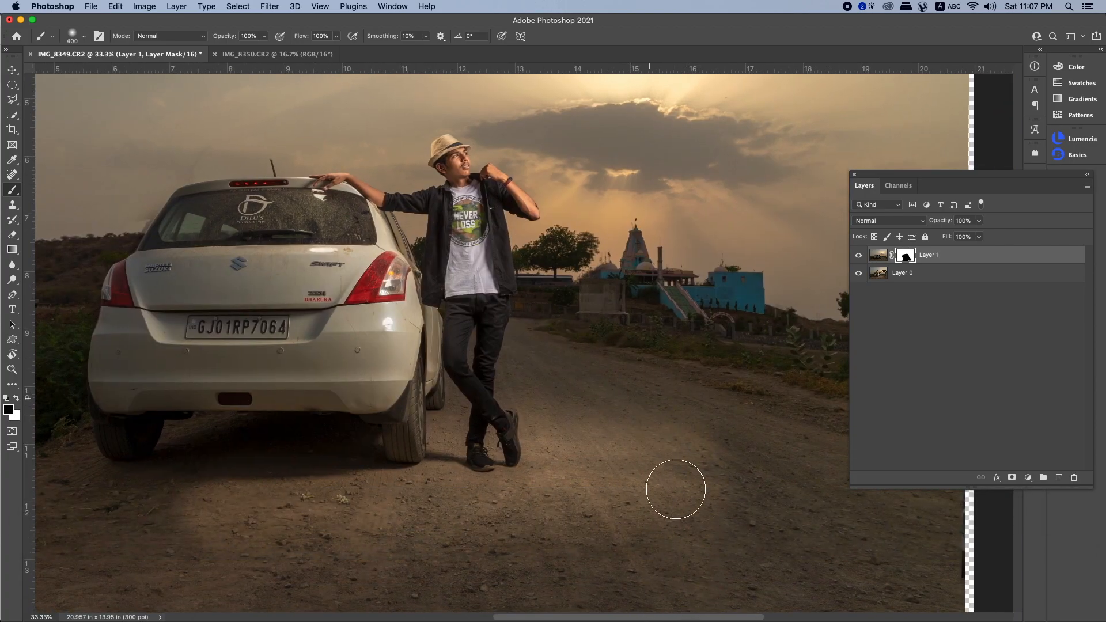
pyautogui.press('space')
pyautogui.moveTo(610, 424); pyautogui.dragTo(681, 568)
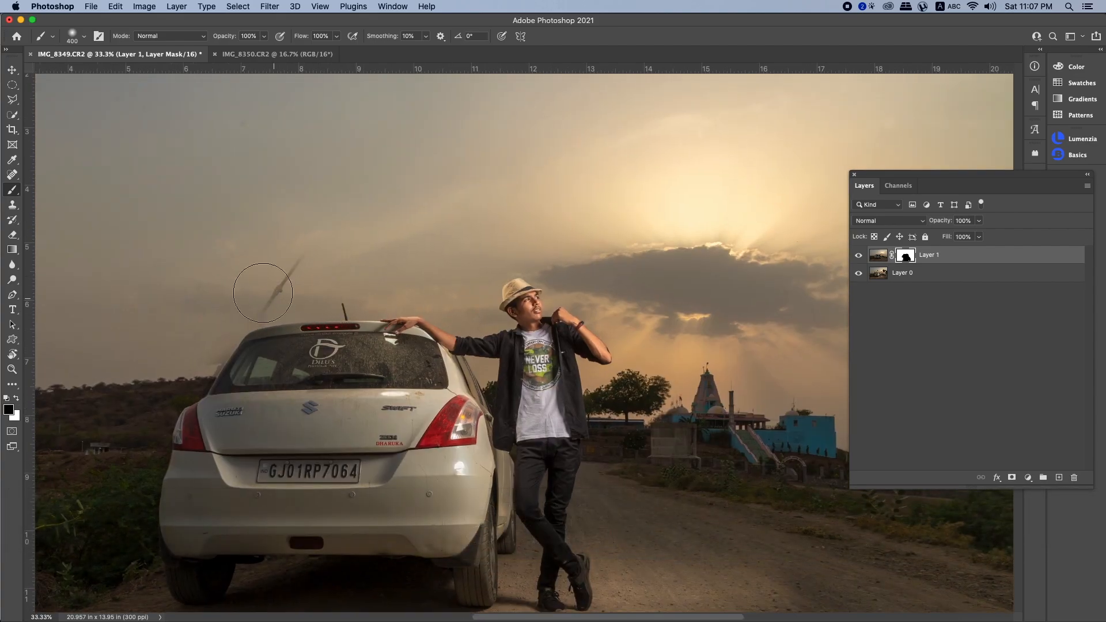
# Paint white on the mask to cover the stray brush marks in the sky beside the car's roof
pyautogui.press('x')
pyautogui.moveTo(283, 268); pyautogui.dragTo(233, 340)
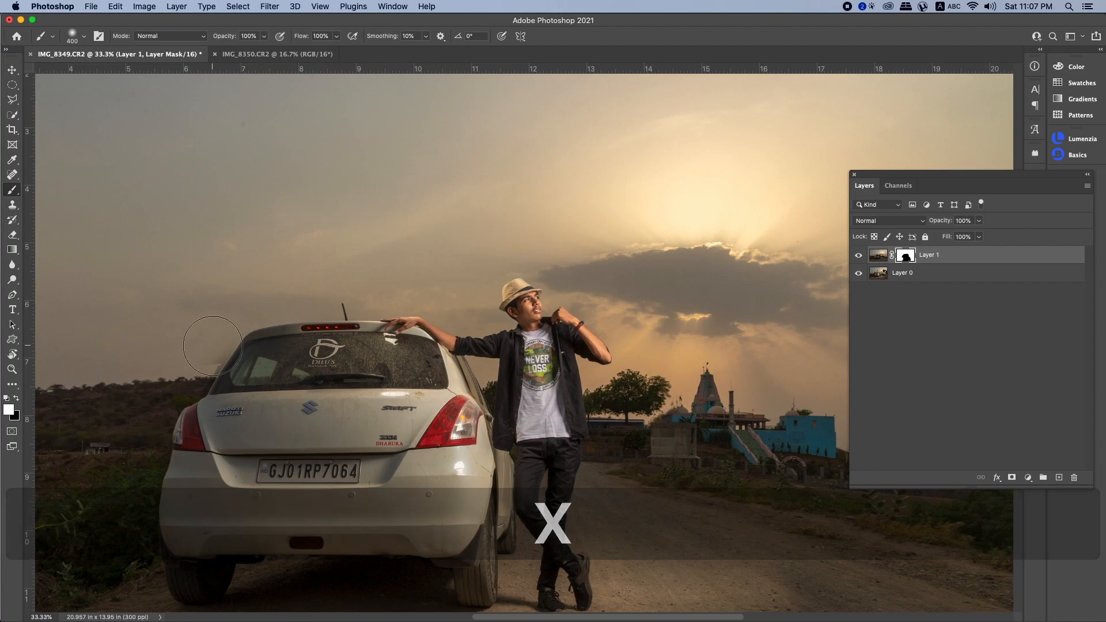
pyautogui.press('space')
pyautogui.moveTo(169, 479); pyautogui.dragTo(197, 326)
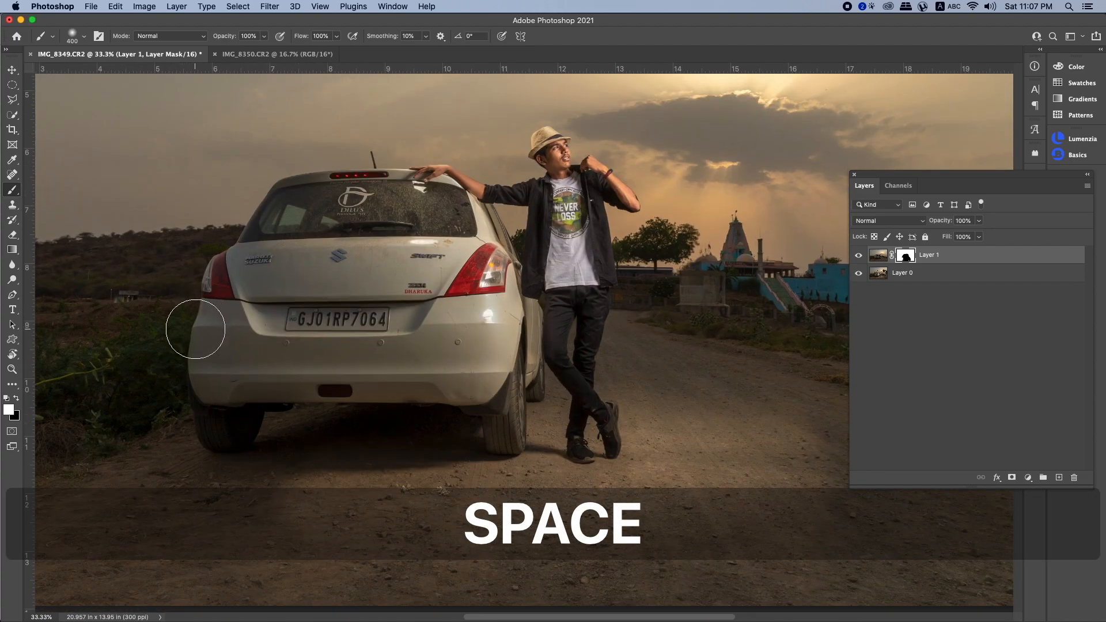
# Refine the mask on the dirt road around the car and man with black and white to soften the light's transition
pyautogui.press('x')
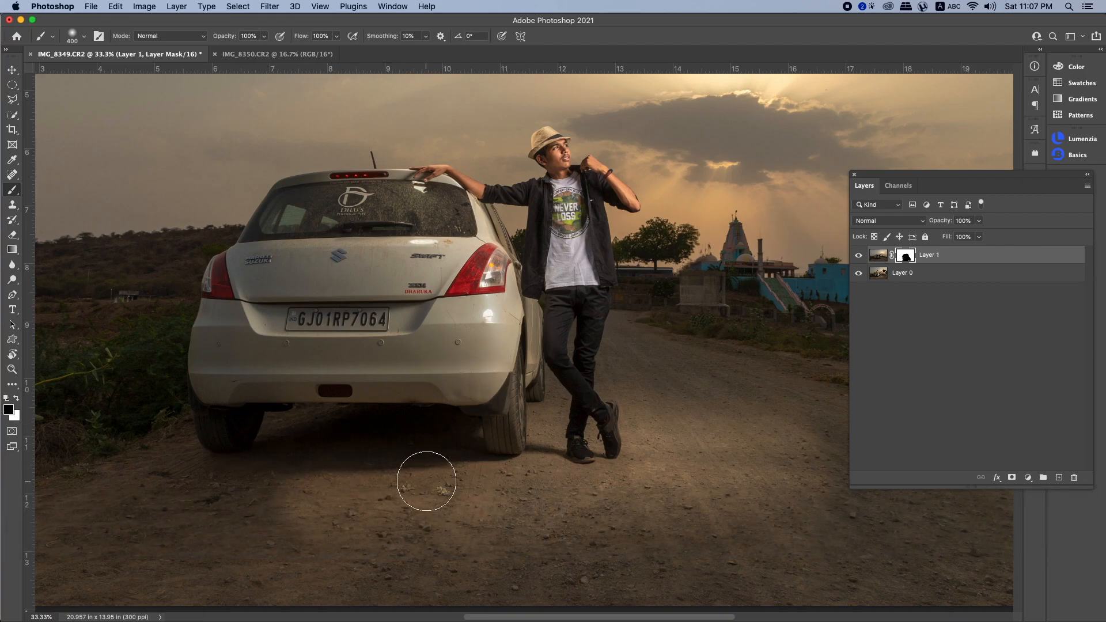
pyautogui.press('super+minus')
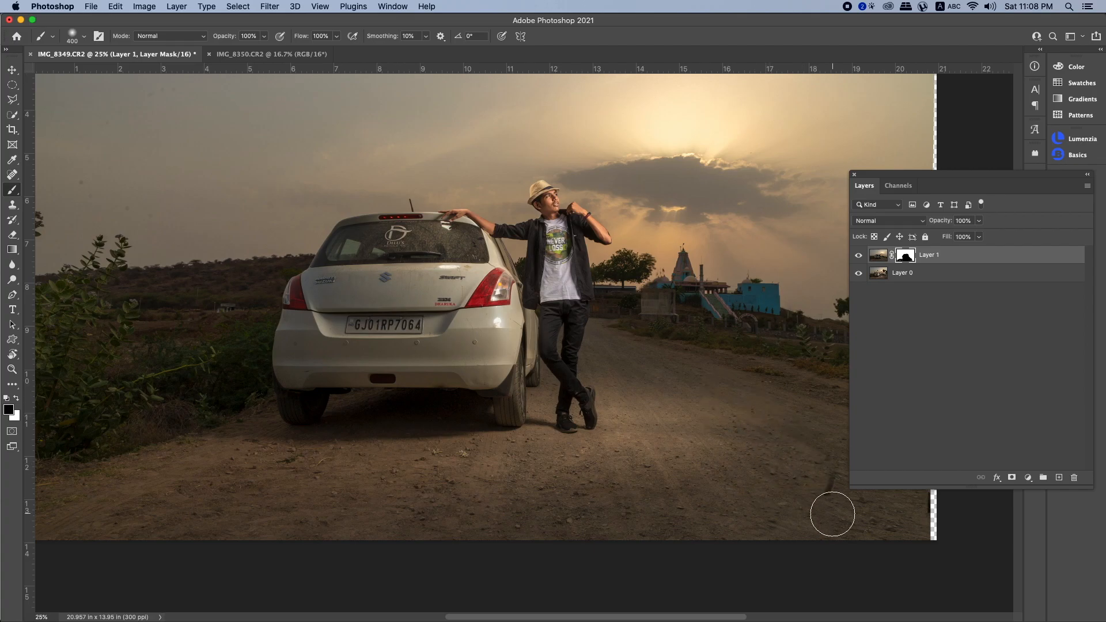
pyautogui.press('x')
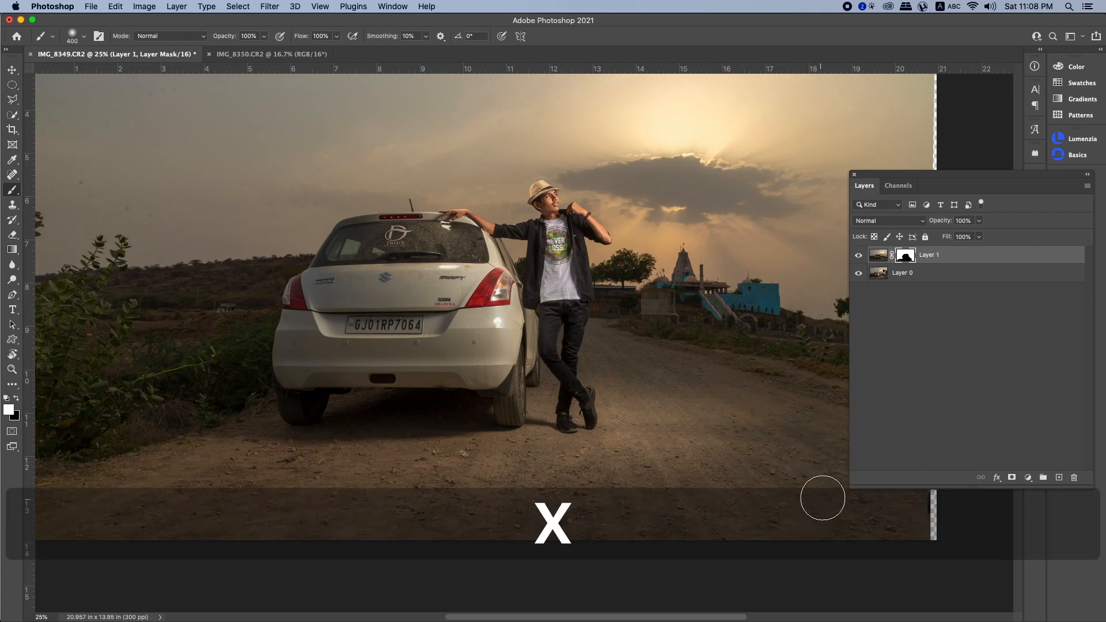
pyautogui.moveTo(678, 465); pyautogui.dragTo(509, 447)
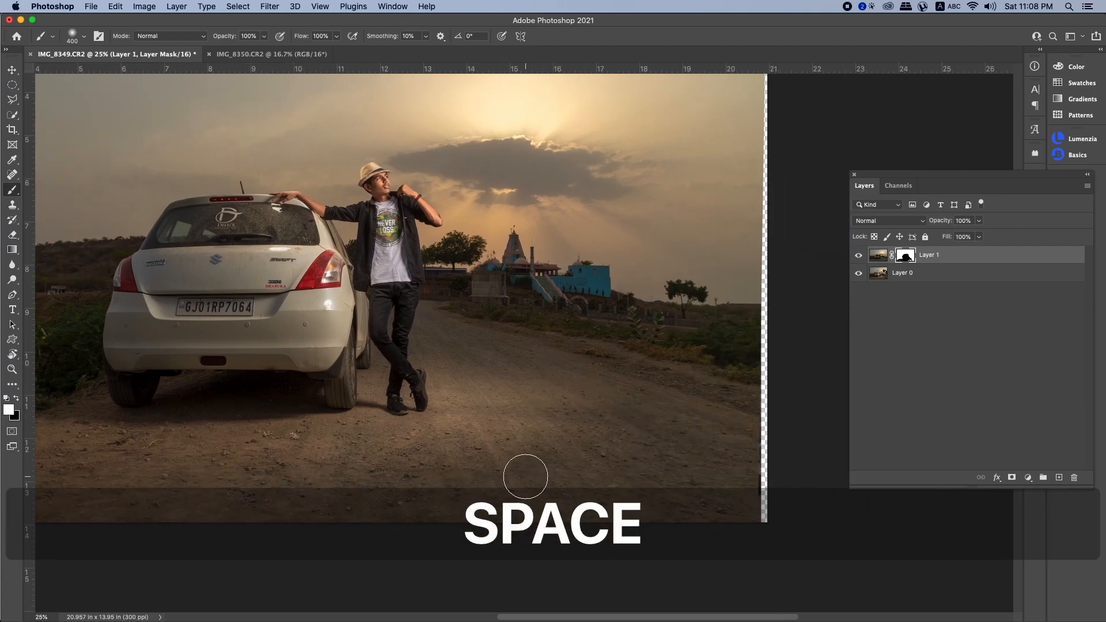
pyautogui.press('x')
pyautogui.moveTo(436, 476); pyautogui.dragTo(578, 544)
pyautogui.press('super+minus')
pyautogui.press('super+minus')
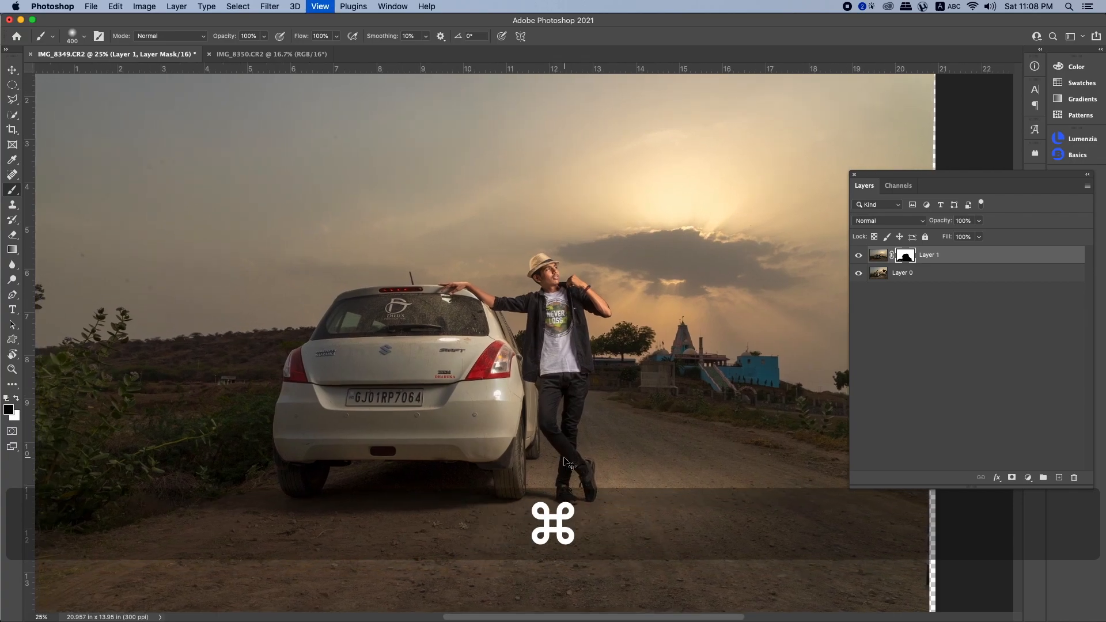
pyautogui.keyDown('super'); pyautogui.click(611, 404); pyautogui.keyUp('super')
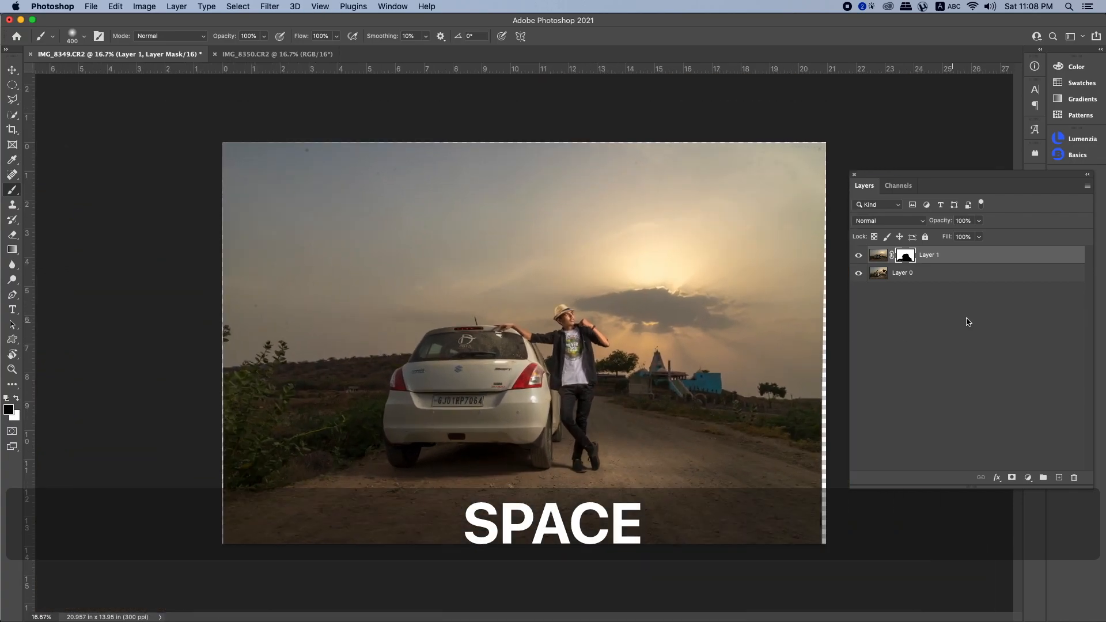
# Merge Layer 1 and Layer 0 into a single layer
pyautogui.keyDown('shift'); pyautogui.click(907, 277); pyautogui.keyUp('shift')
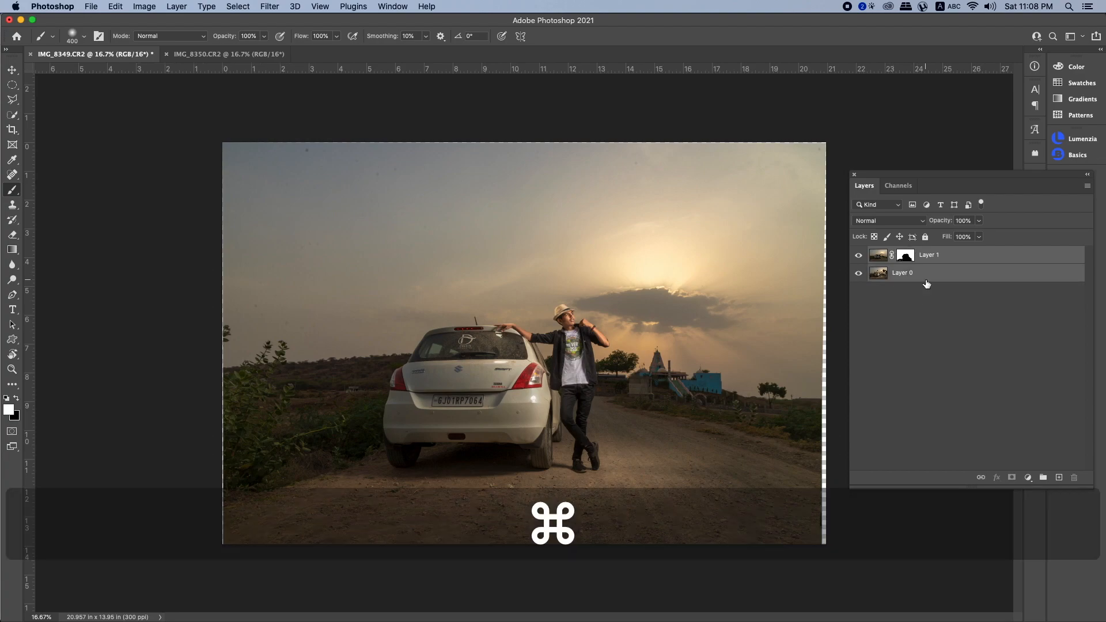
pyautogui.press('super+e')
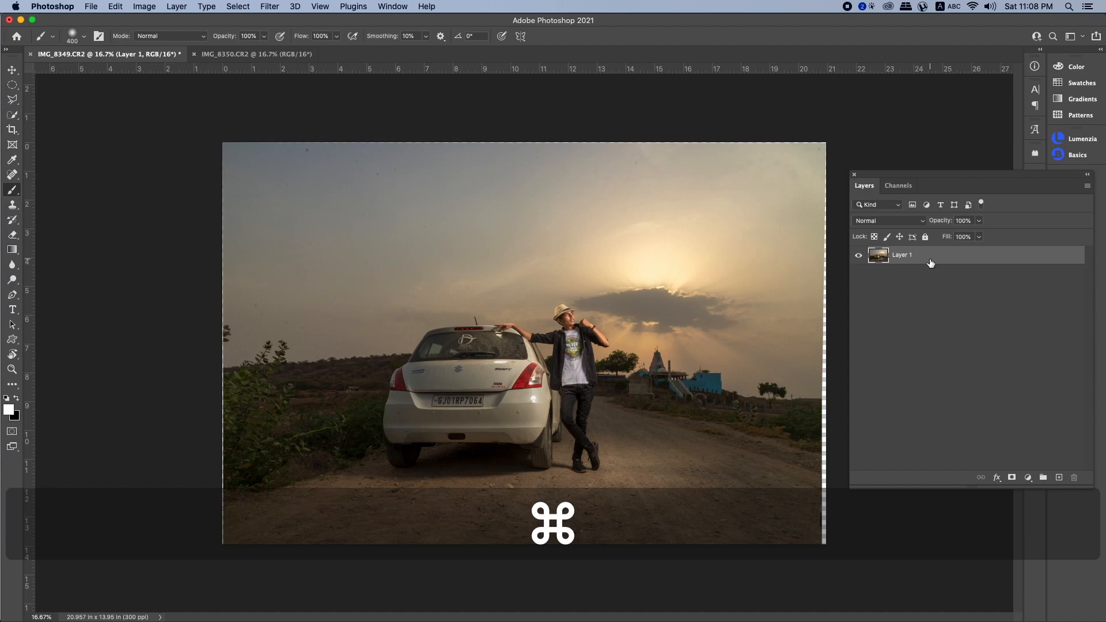
# Crop the photo at Original Ratio to about 19.96 × 13.29 in, trimming off the transparent edges left by the alignment
pyautogui.keyDown('super'); pyautogui.click(551, 380); pyautogui.keyUp('super')
pyautogui.press('super+minus')
pyautogui.press('super+minus')
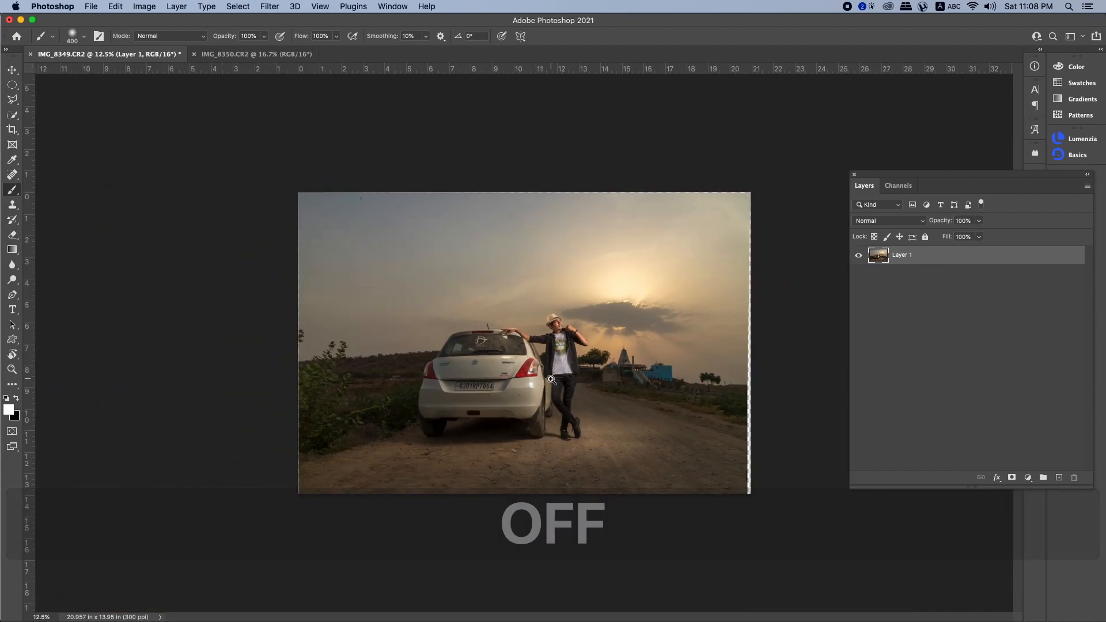
pyautogui.press('super+plus')
pyautogui.press('c')
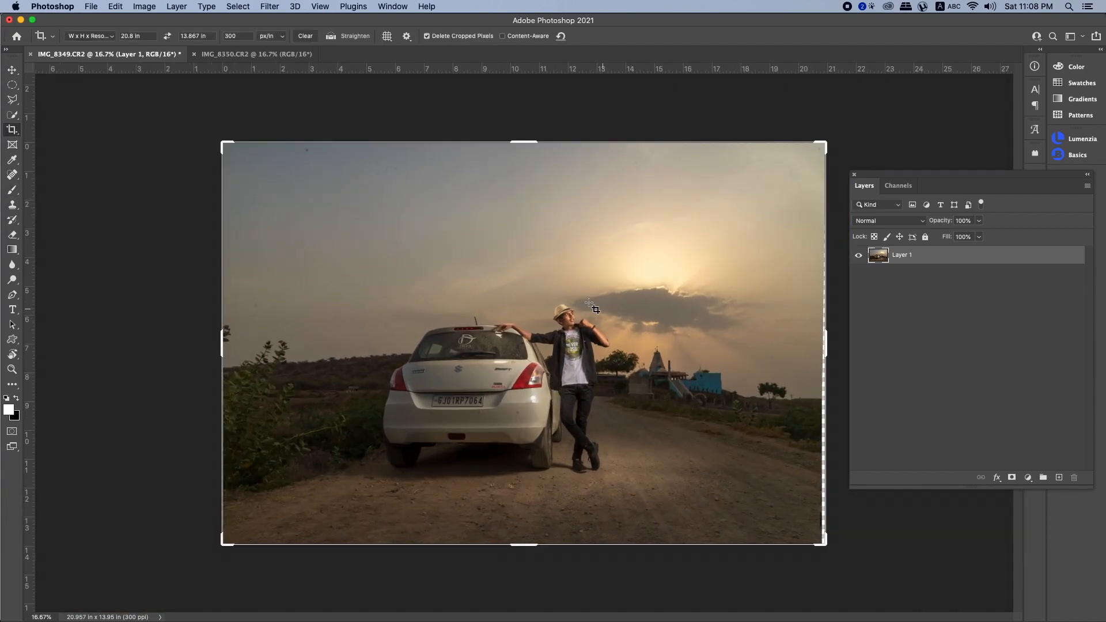
pyautogui.moveTo(831, 335); pyautogui.dragTo(828, 349)
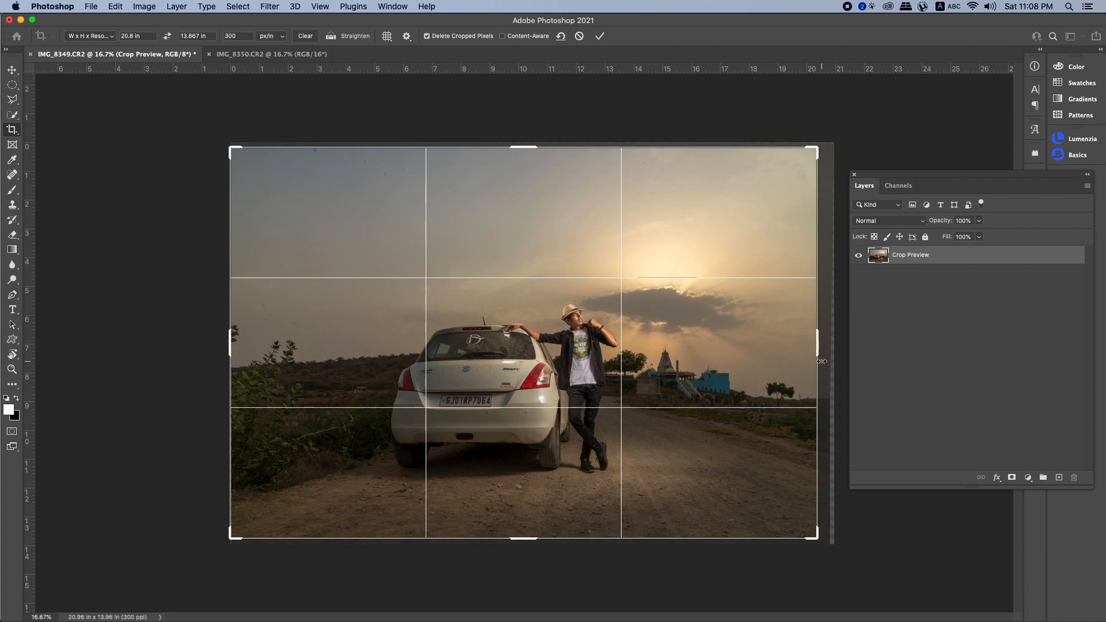
pyautogui.press('Escape')
pyautogui.click(96, 36)
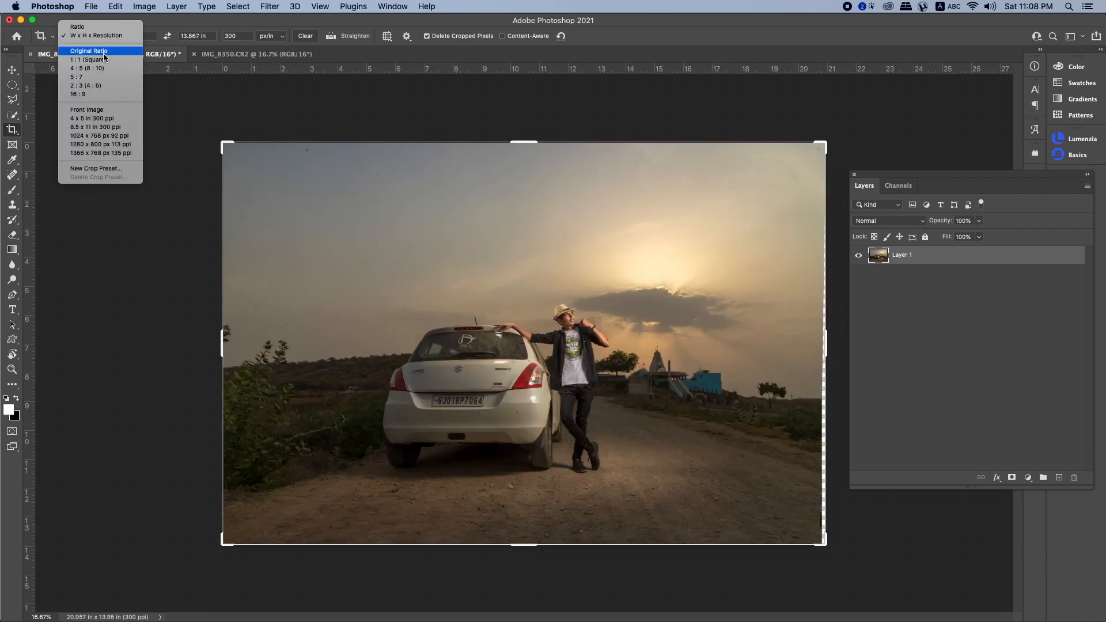
pyautogui.click(105, 52)
pyautogui.moveTo(829, 341); pyautogui.dragTo(818, 341)
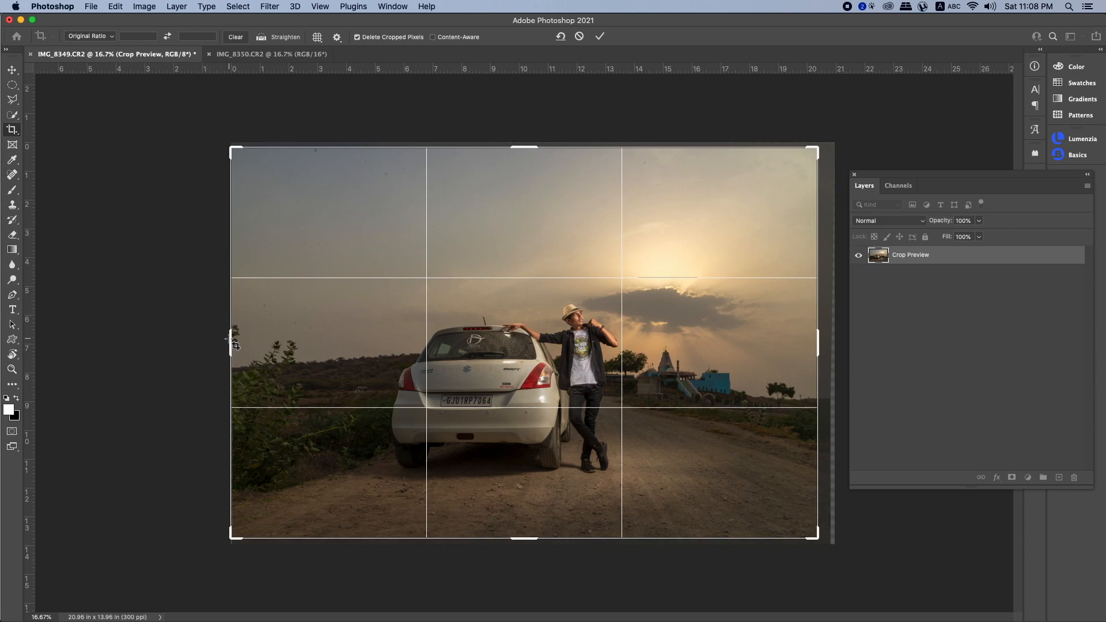
pyautogui.moveTo(232, 343); pyautogui.dragTo(236, 343)
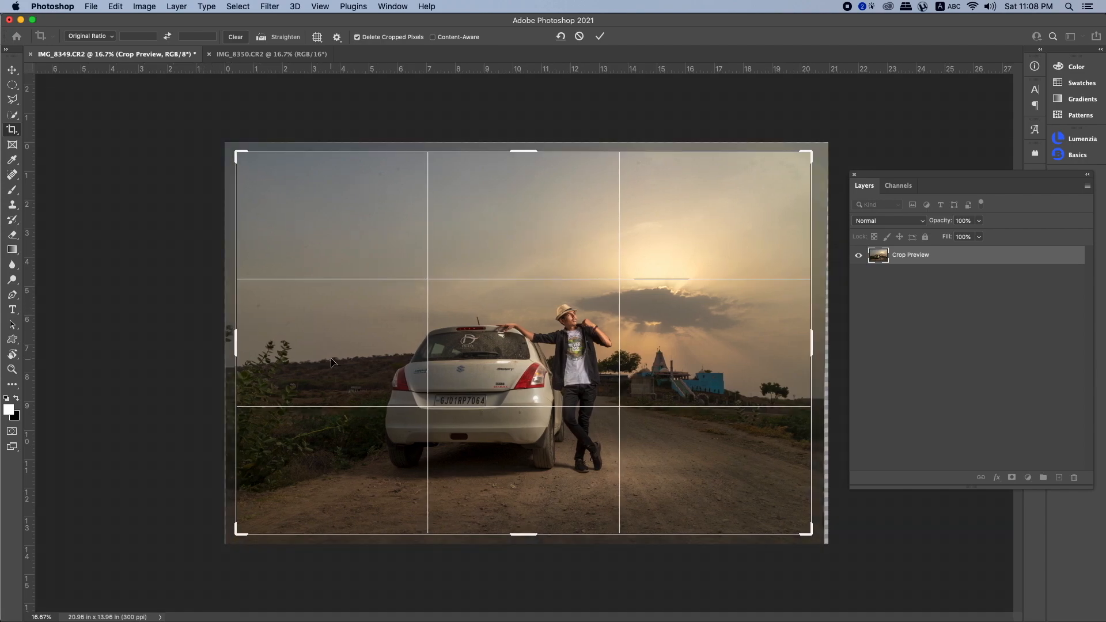
pyautogui.press('Return')
pyautogui.press('v')
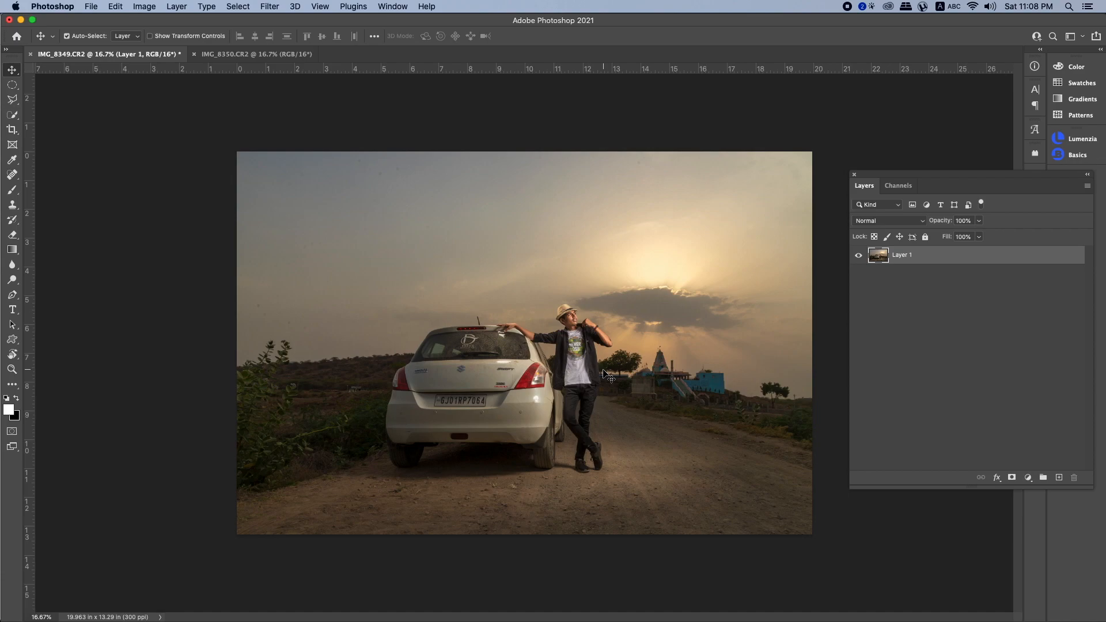
pyautogui.click(863, 256)
pyautogui.click(862, 256)
pyautogui.moveTo(534, 322)
pyautogui.mouseDown()
pyautogui.moveTo(613, 329)
pyautogui.moveTo(544, 308)
pyautogui.mouseUp()
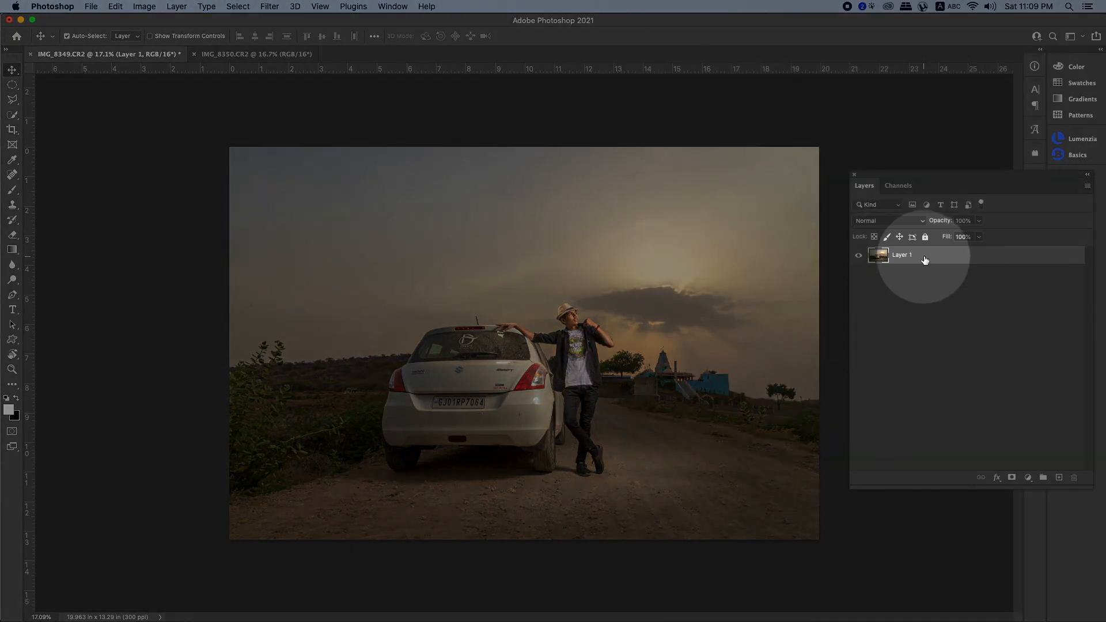
# Duplicate the merged, cropped layer within the IMG_8349.CR2 document
pyautogui.rightClick(922, 262)
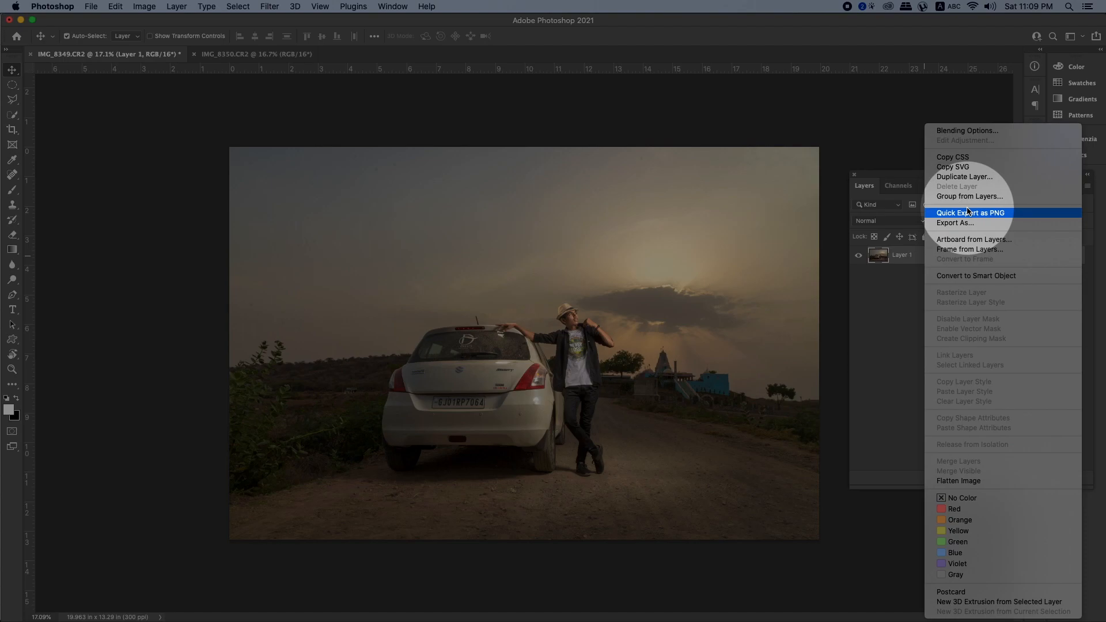
pyautogui.click(965, 177)
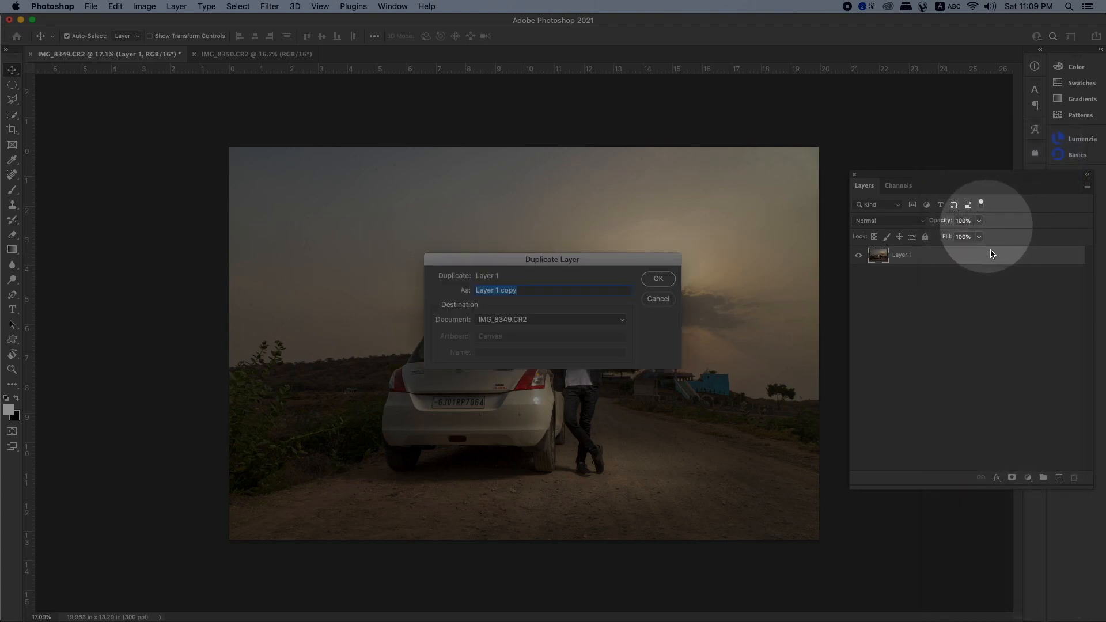
pyautogui.click(658, 279)
# Apply the Imagenomic Portraiture filter to Layer 1 copy with the Default preset, checking the man in the before/after preview
pyautogui.click(271, 7)
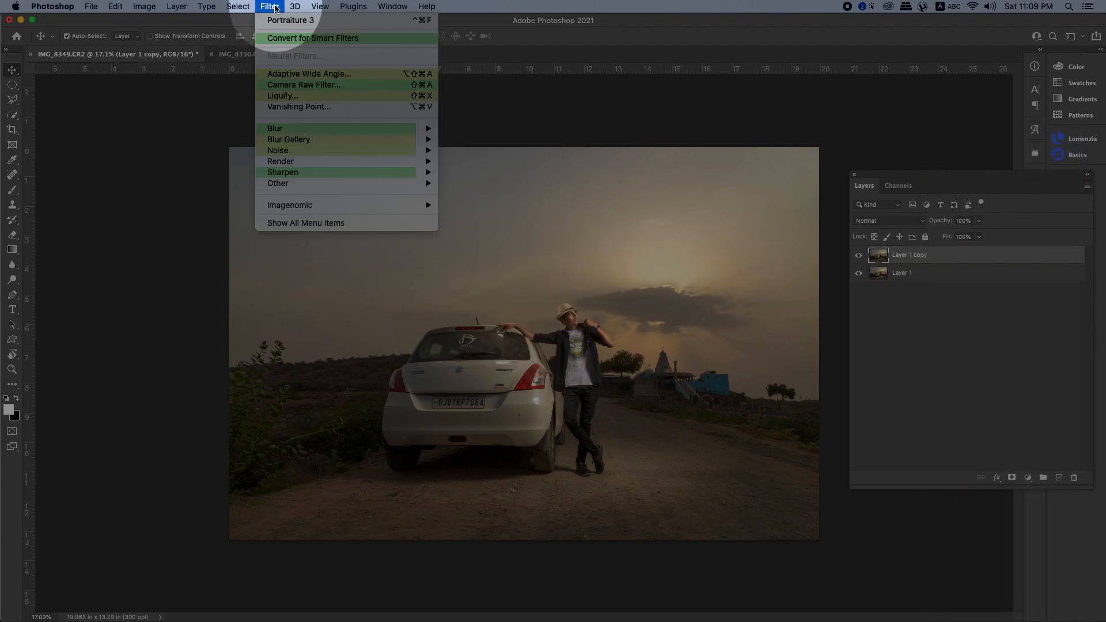
pyautogui.moveTo(333, 205)
pyautogui.click(471, 206)
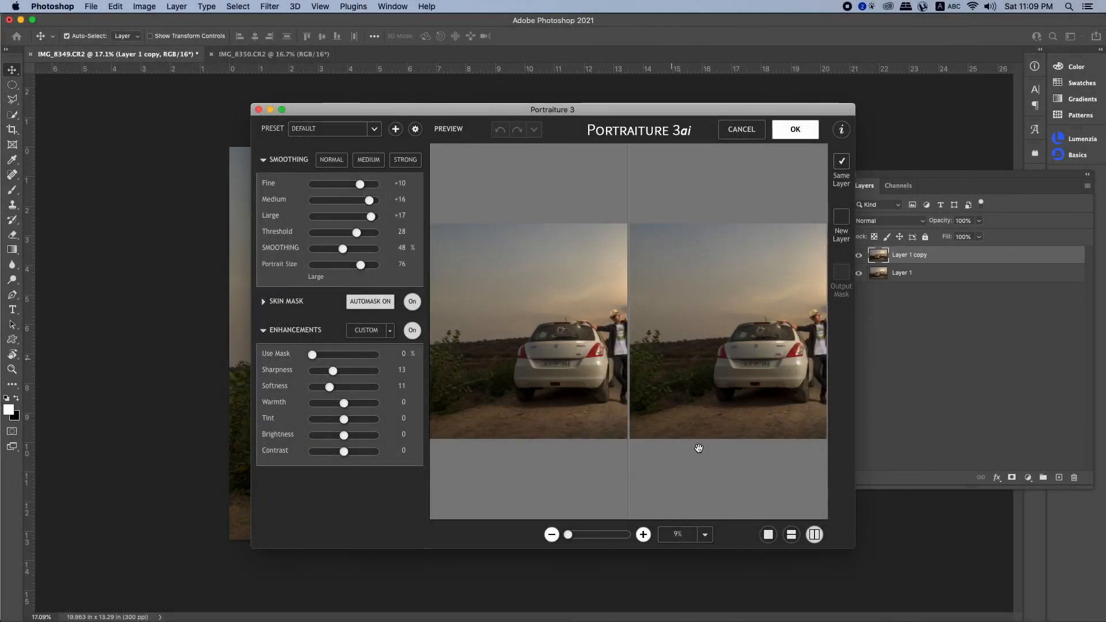
pyautogui.moveTo(730, 373); pyautogui.dragTo(641, 367)
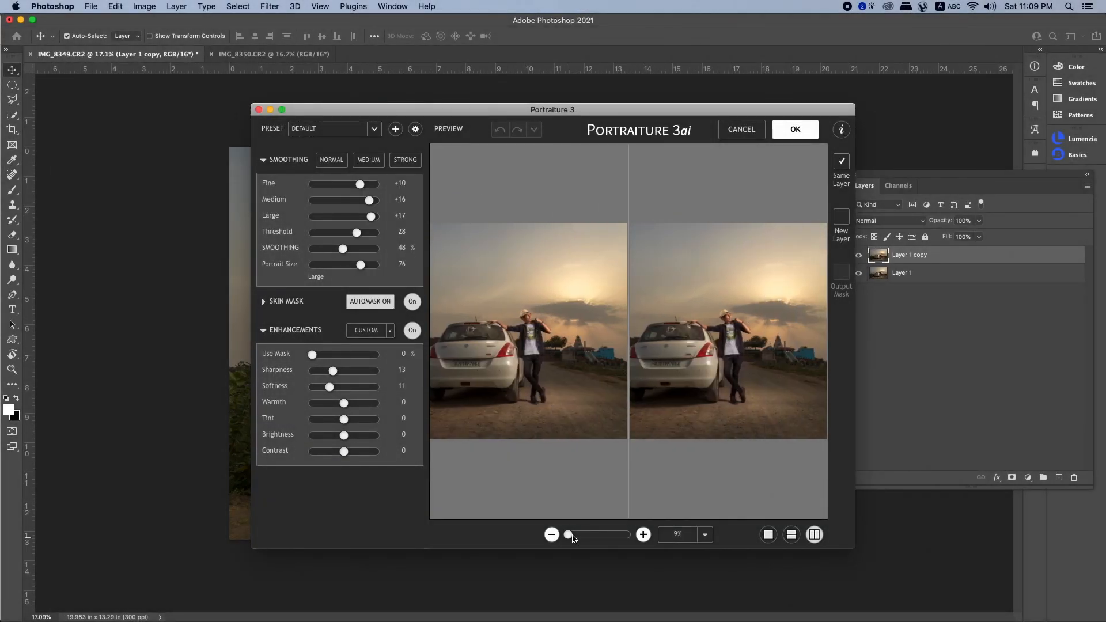
pyautogui.moveTo(572, 536); pyautogui.dragTo(578, 536)
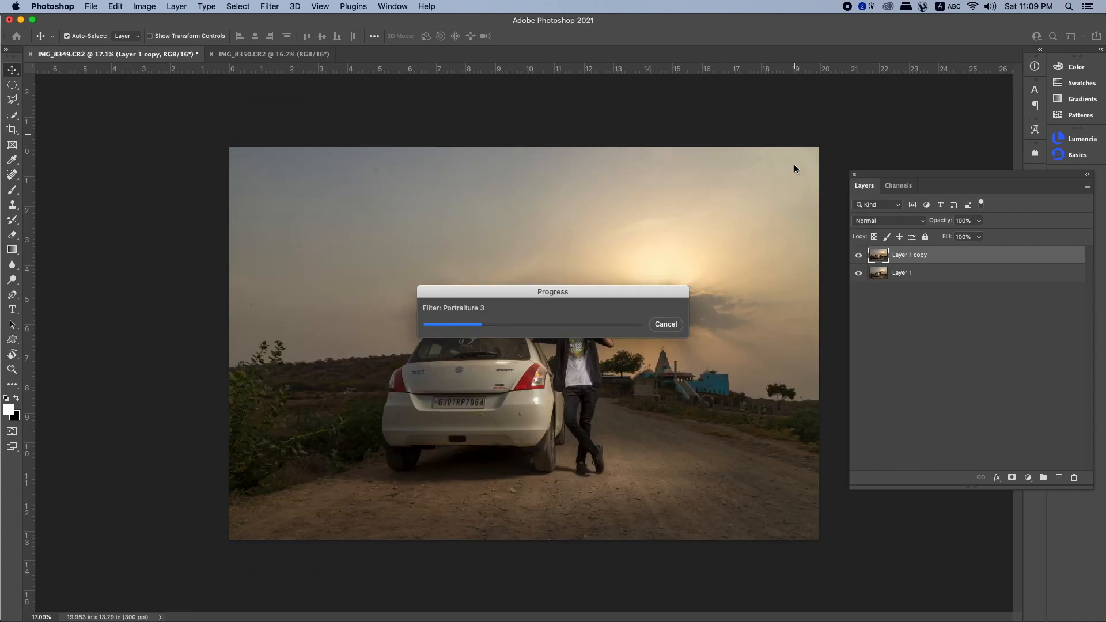
# Add a layer mask to Layer 1 copy and work over the man's eyes and nose with the Eraser reduced to 40 px
pyautogui.click(1011, 479)
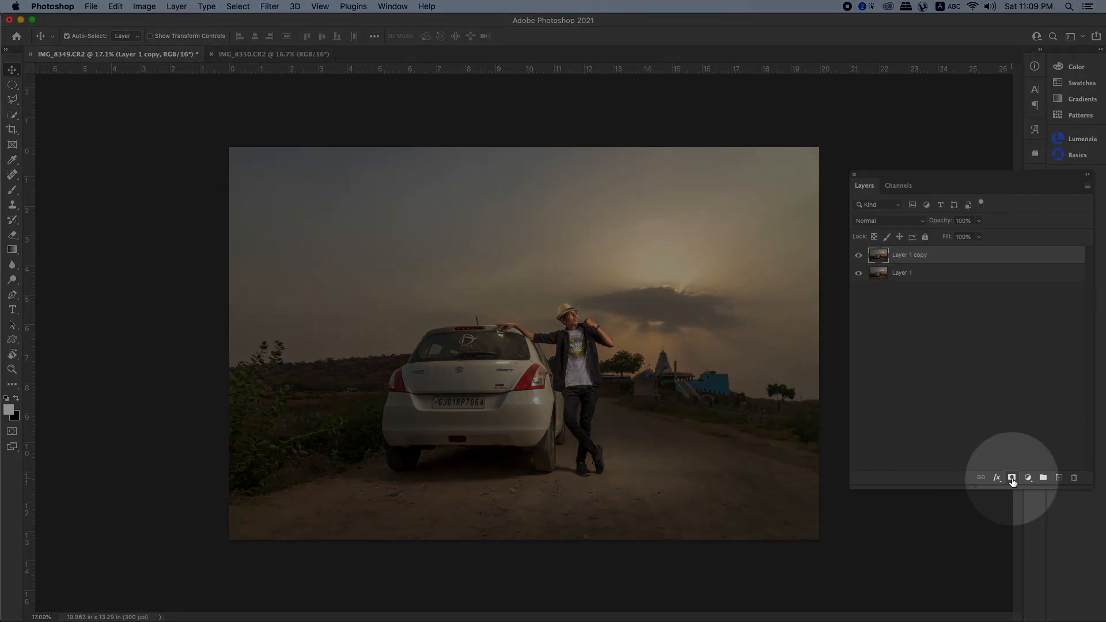
pyautogui.click(1012, 478)
pyautogui.keyDown('super'); pyautogui.moveTo(567, 312); pyautogui.dragTo(620, 352); pyautogui.keyUp('super')
pyautogui.press('e')
pyautogui.press('[')
pyautogui.press('[')
pyautogui.press('[')
pyautogui.press('[')
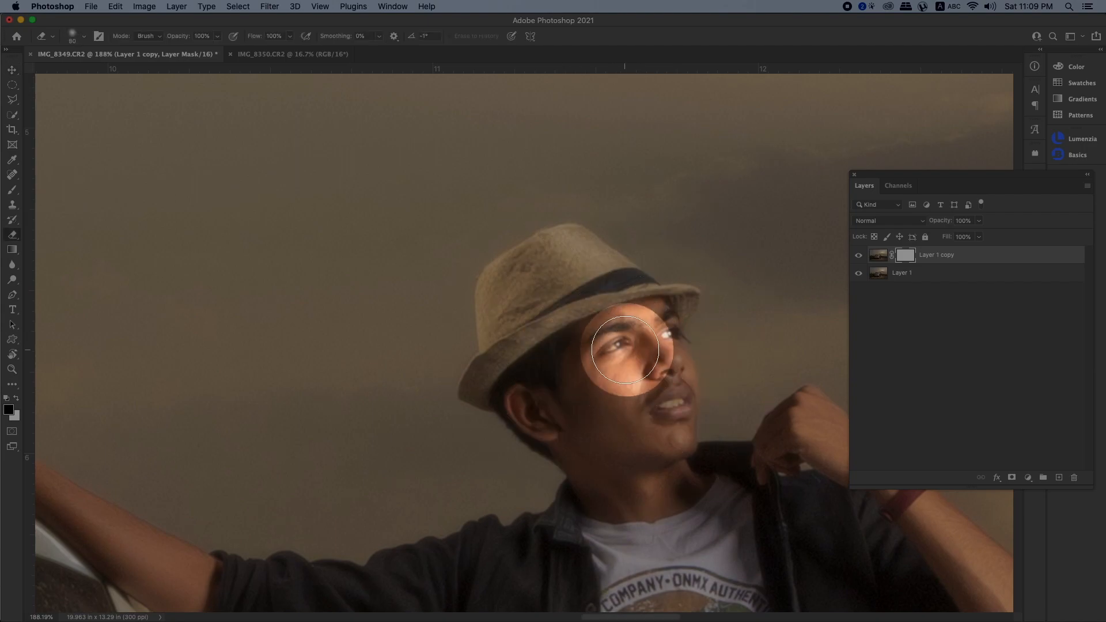
pyautogui.press('[')
pyautogui.press('[')
pyautogui.press('[')
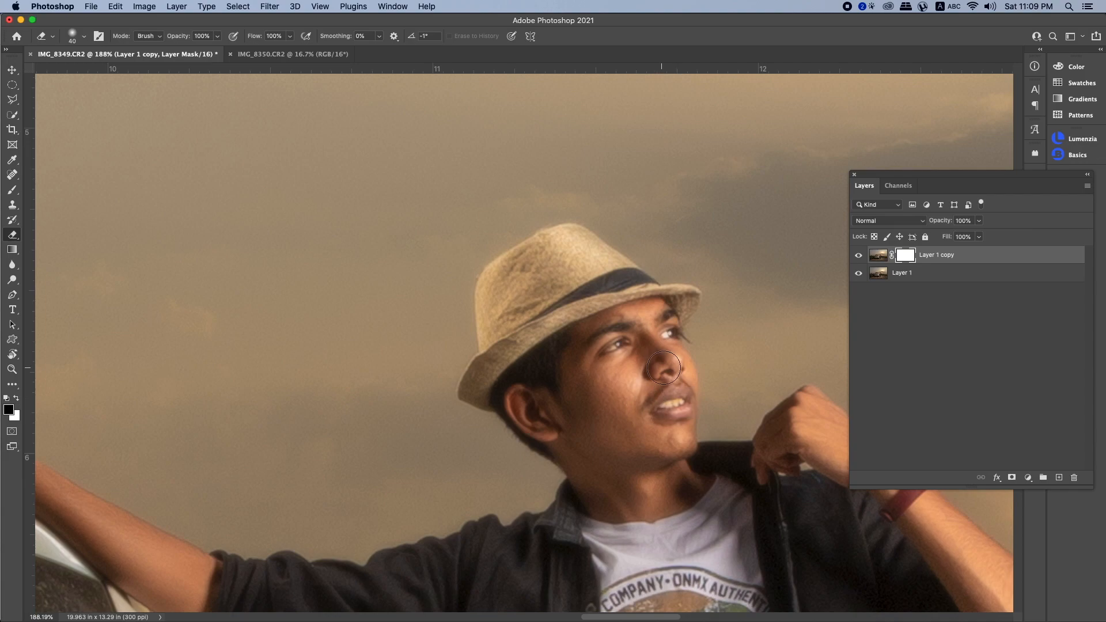
# Swap the foreground and background colors and erase the smoothing from the man's facial features on the mask with a 60 px Eraser
pyautogui.press('super+minus')
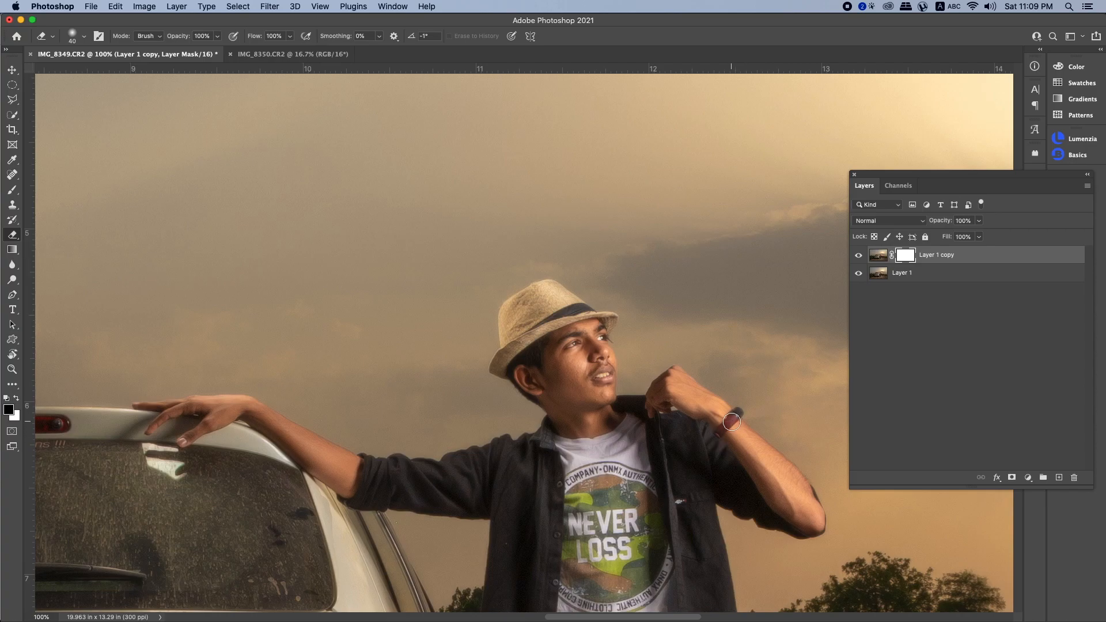
pyautogui.press('super+minus')
pyautogui.press('super+minus')
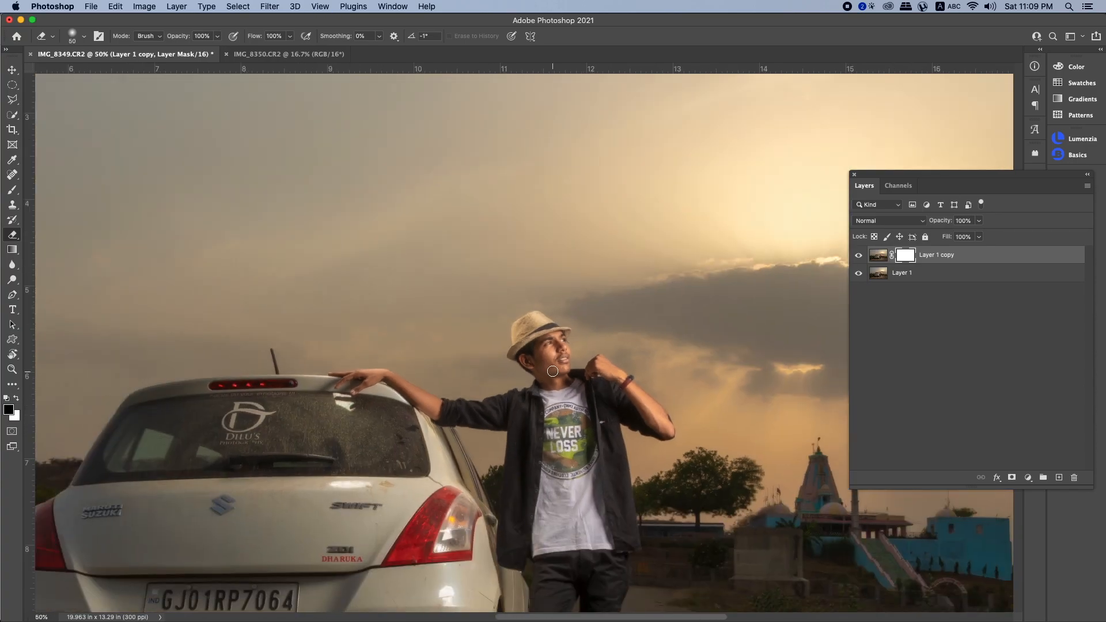
pyautogui.scroll(5, 547, 349)
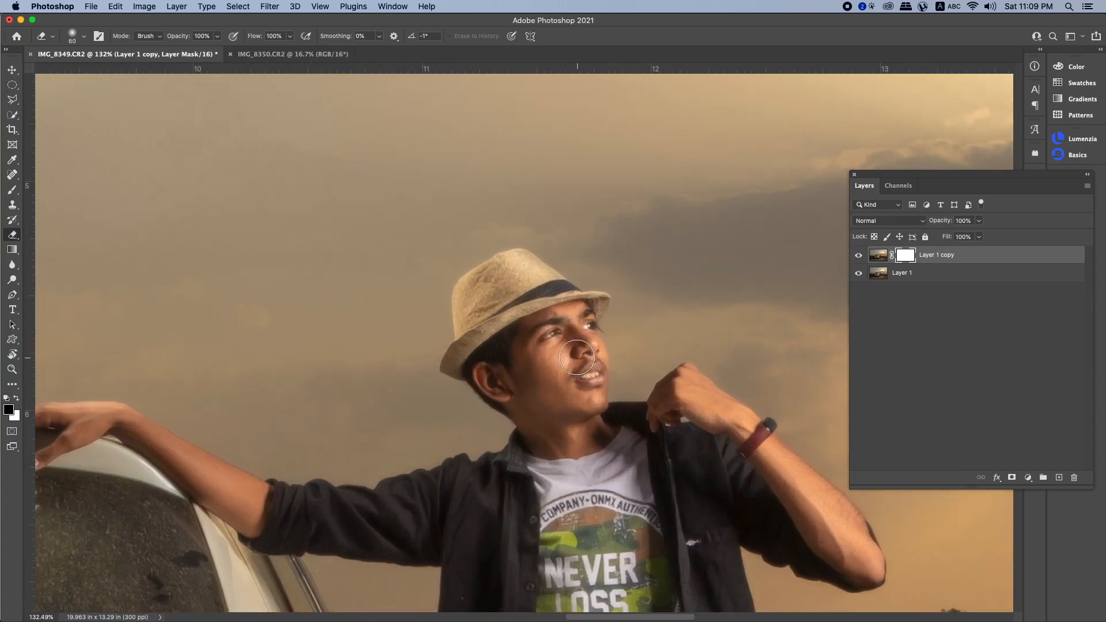
pyautogui.press('x')
pyautogui.moveTo(590, 423); pyautogui.dragTo(644, 421)
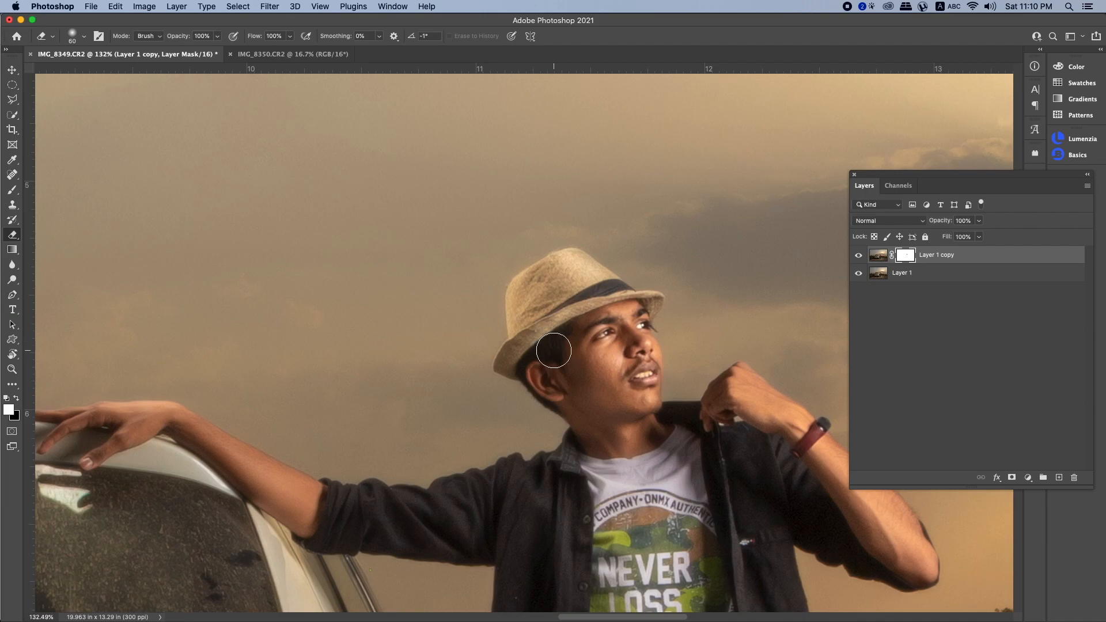
pyautogui.press('super+minus')
pyautogui.press('super+minus')
pyautogui.press('super+minus')
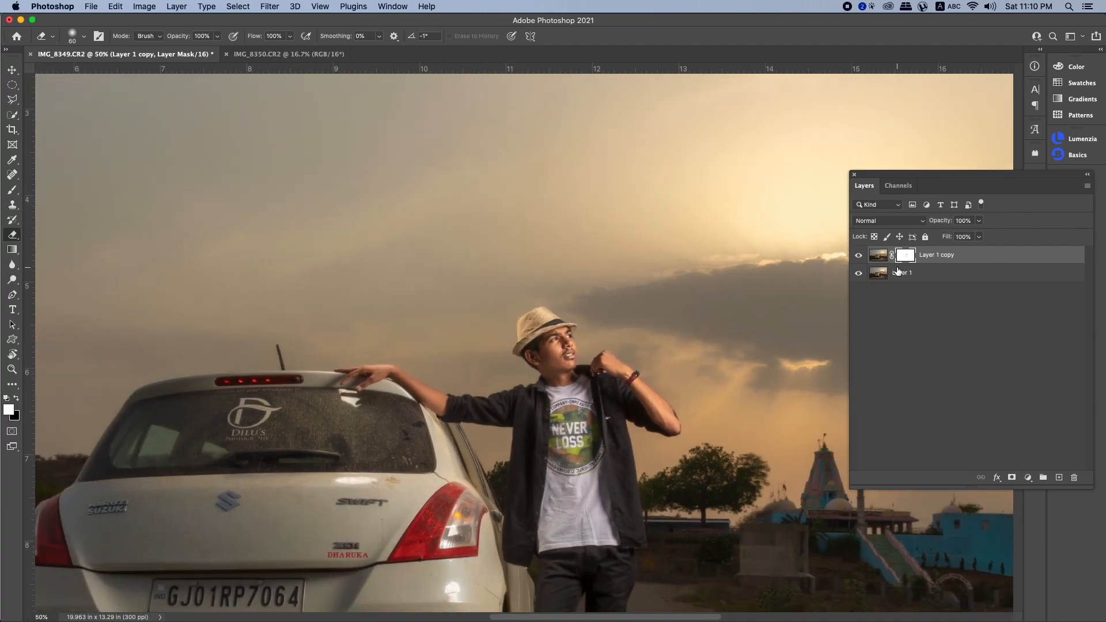
# Duplicate Layer 1 and place the duplicate above Layer 1 copy at the top of the layer stack
pyautogui.click(898, 272)
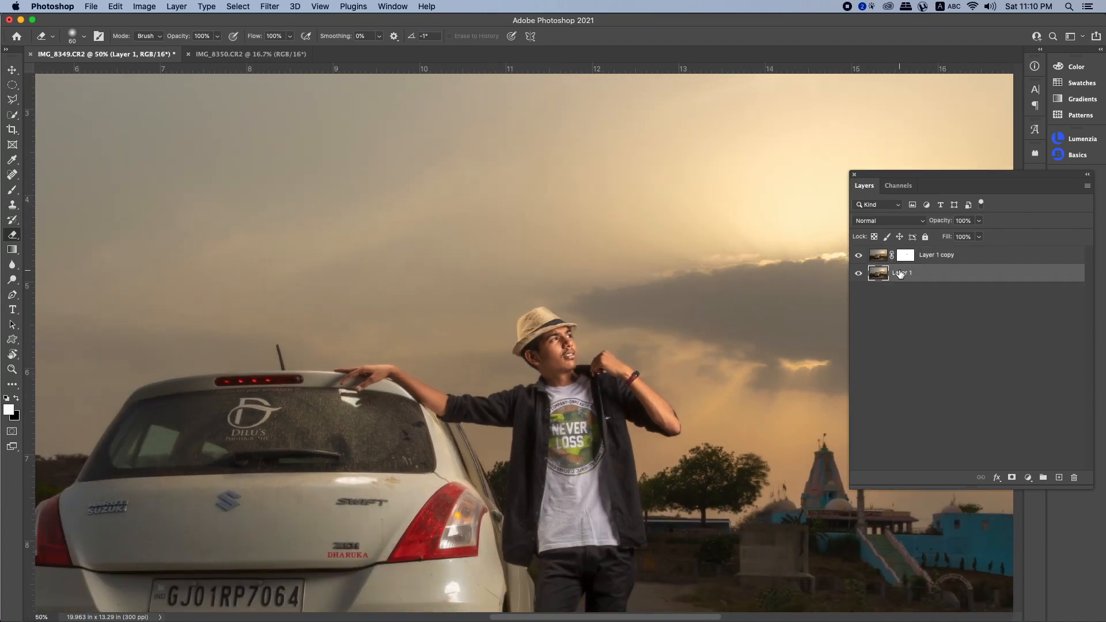
pyautogui.press('super+j')
pyautogui.moveTo(901, 274); pyautogui.dragTo(923, 257)
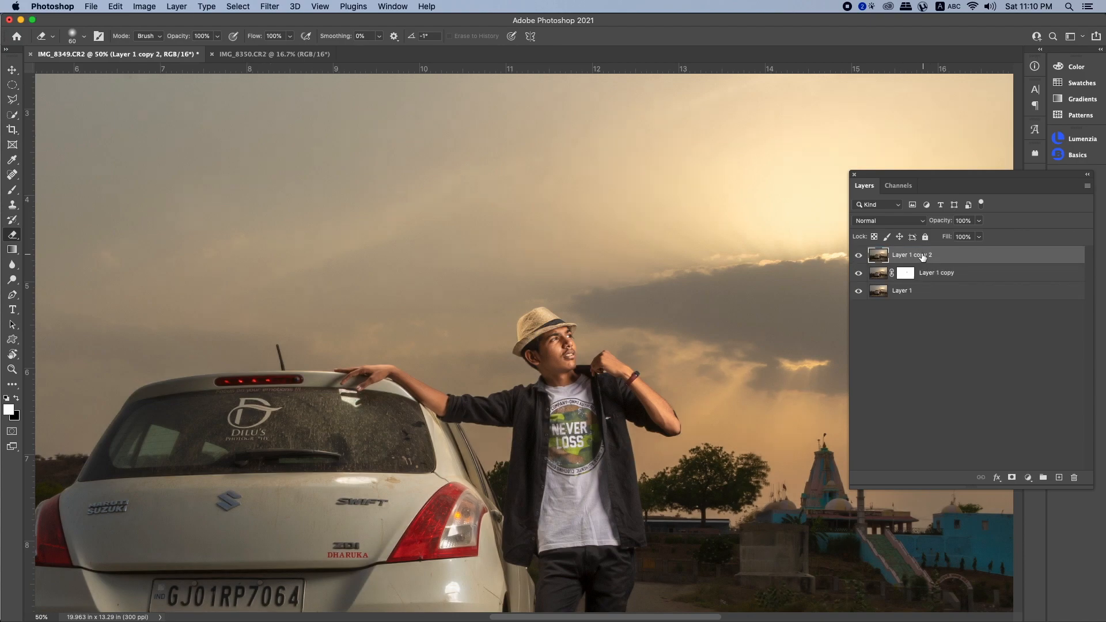
# Apply a High Pass filter with a 1.6 pixel radius to Layer 1 copy 2
pyautogui.click(271, 6)
pyautogui.moveTo(319, 172)
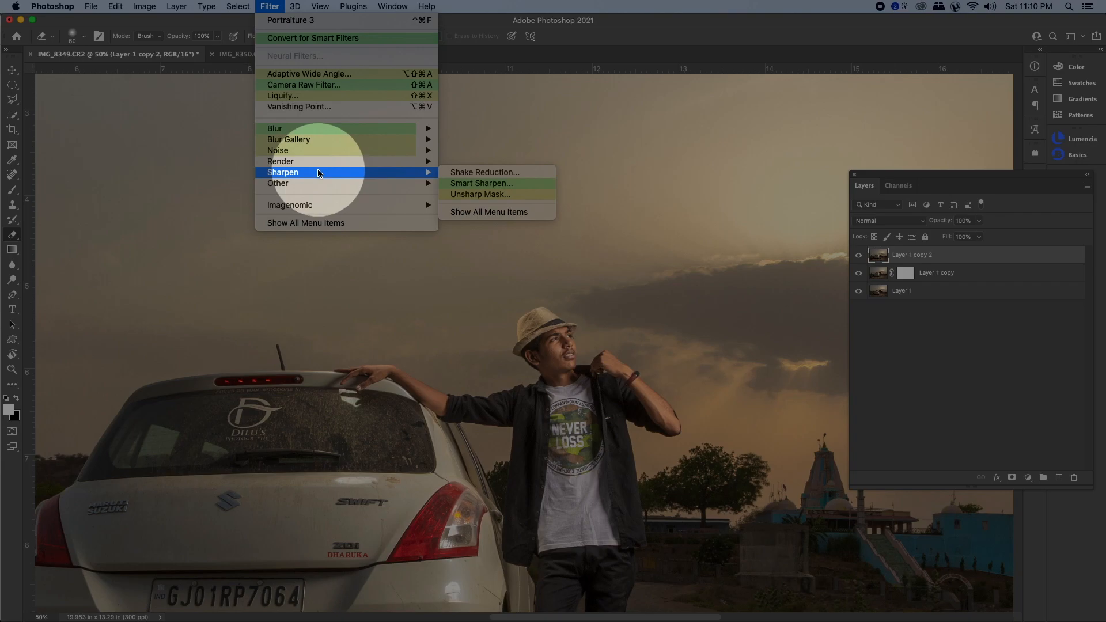
pyautogui.moveTo(282, 183)
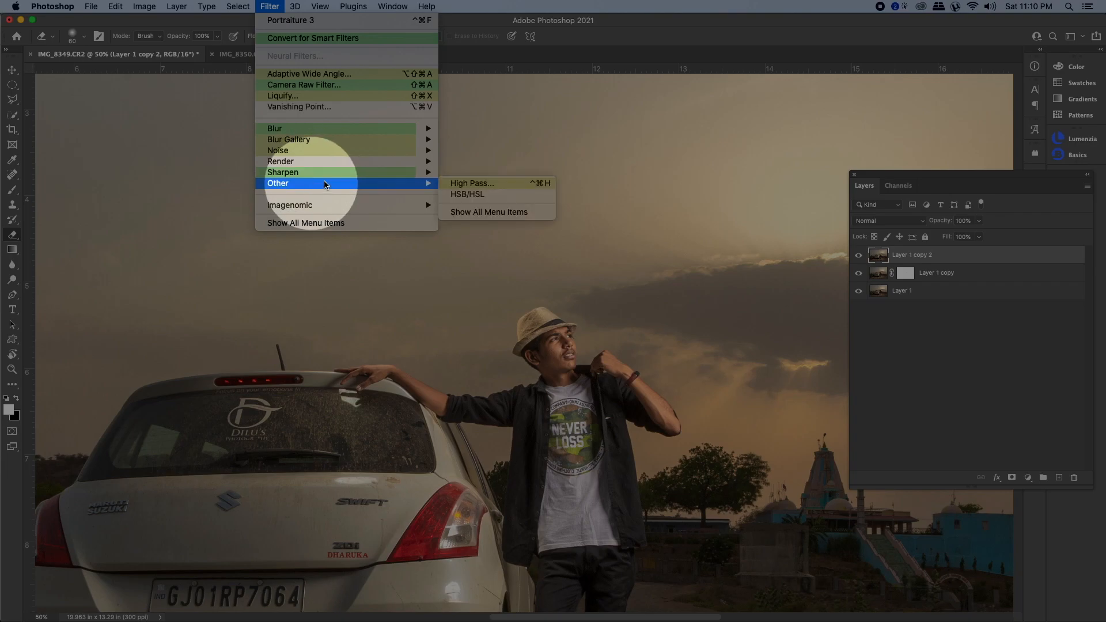
pyautogui.click(494, 182)
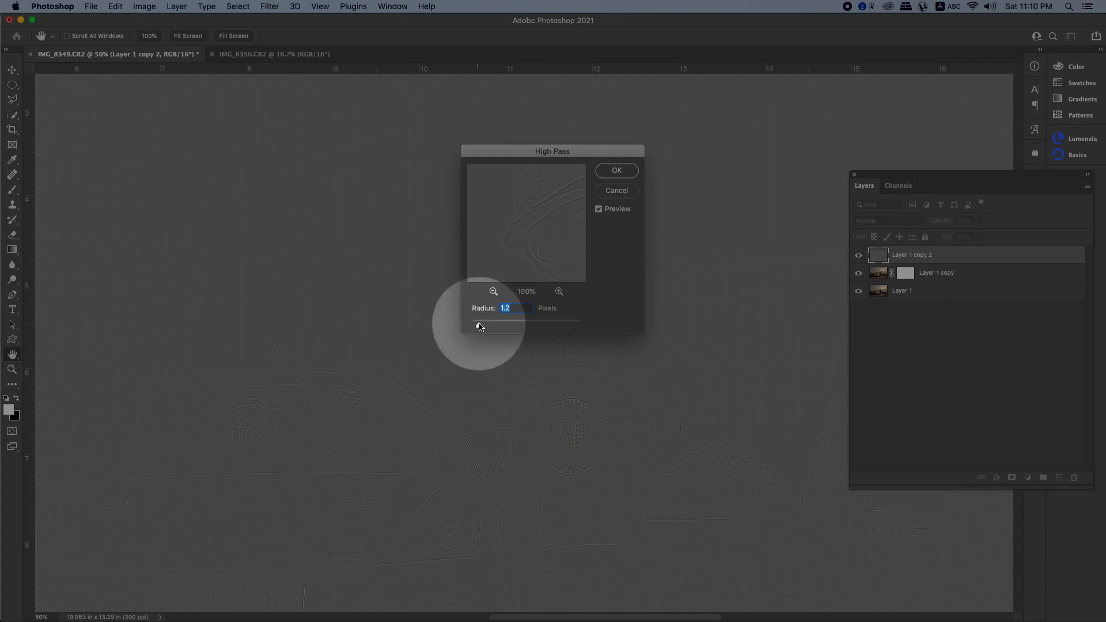
pyautogui.moveTo(479, 324); pyautogui.dragTo(483, 325)
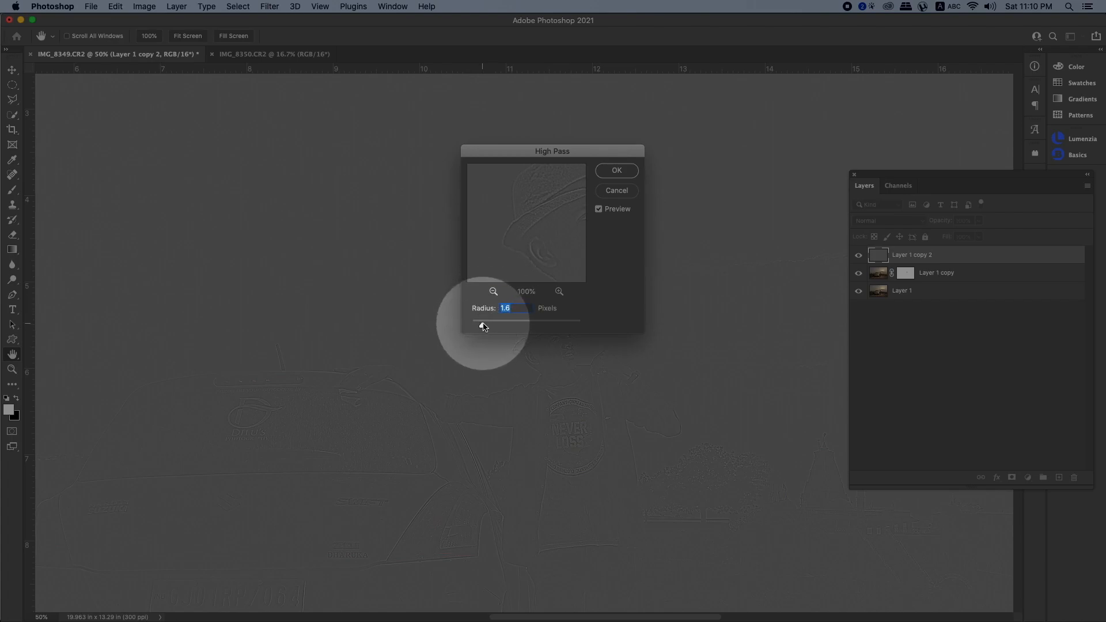
pyautogui.click(617, 171)
# Set the blend mode of the High Pass layer to Overlay
pyautogui.press('e')
pyautogui.click(902, 223)
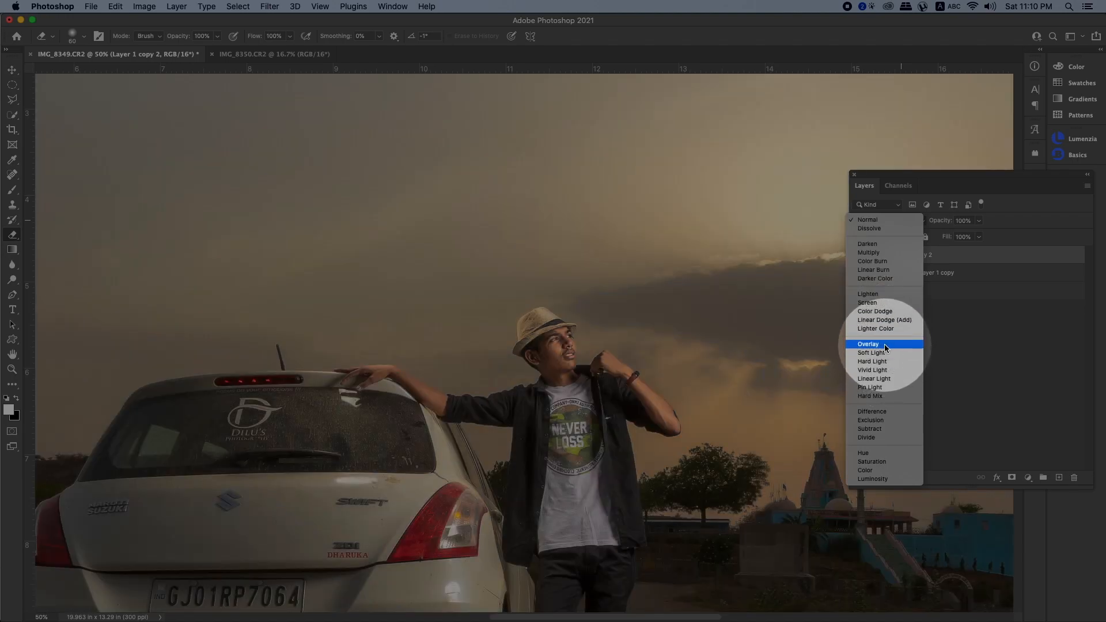
pyautogui.click(884, 344)
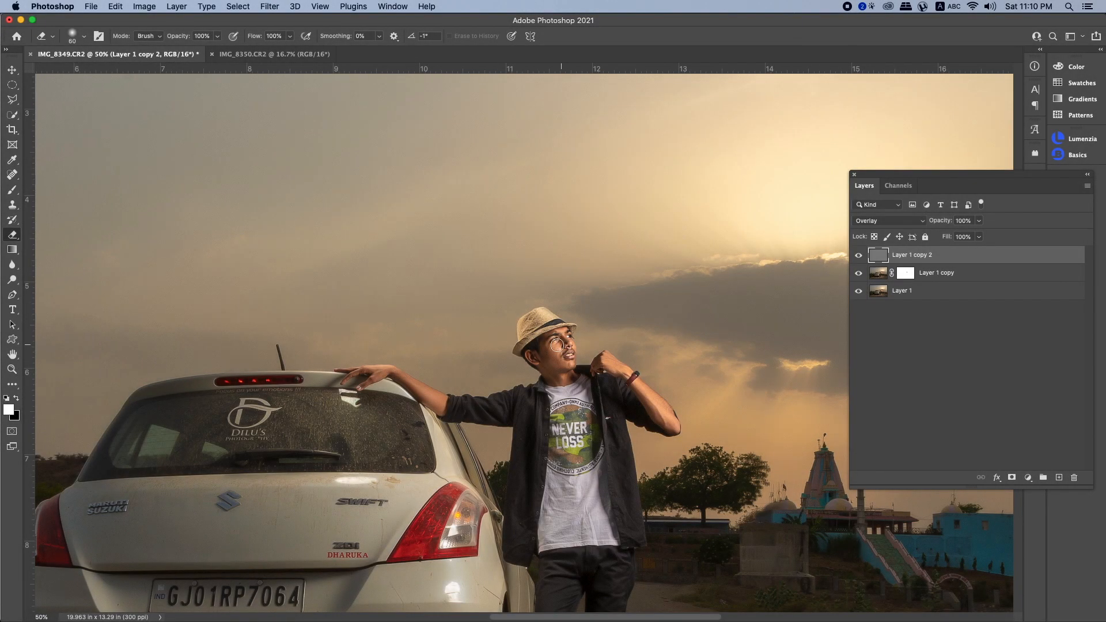
# Set the Overlay sharpening layer's opacity to 75% and toggle its visibility to compare the photo with and without it
pyautogui.moveTo(551, 344); pyautogui.dragTo(638, 375)
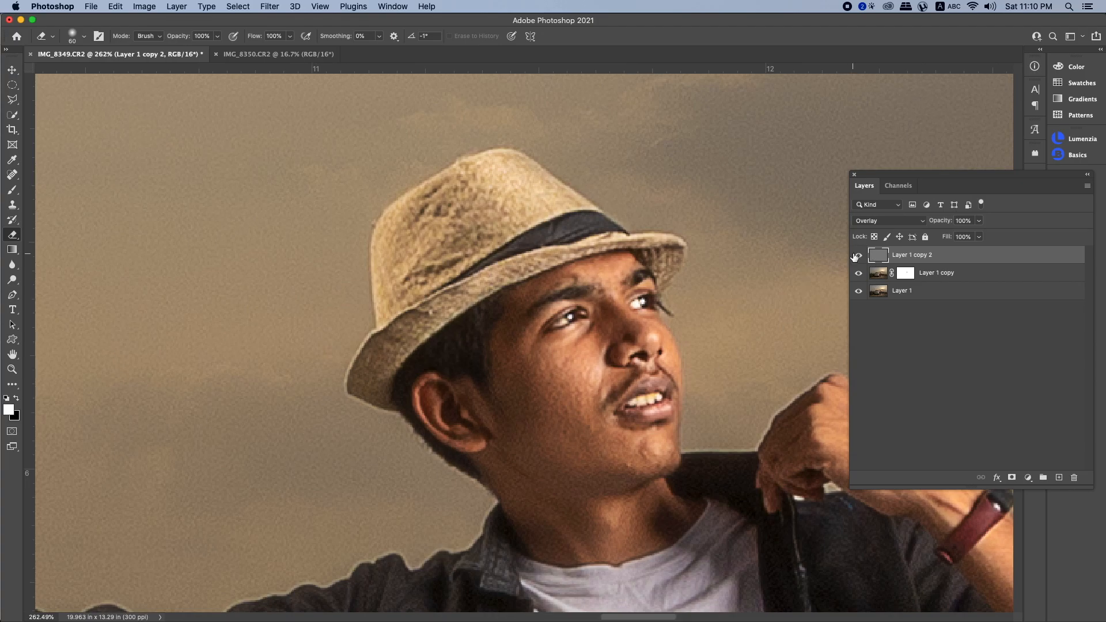
pyautogui.press('super+1')
pyautogui.press('super+minus')
pyautogui.press('super+minus')
pyautogui.press('super+minus')
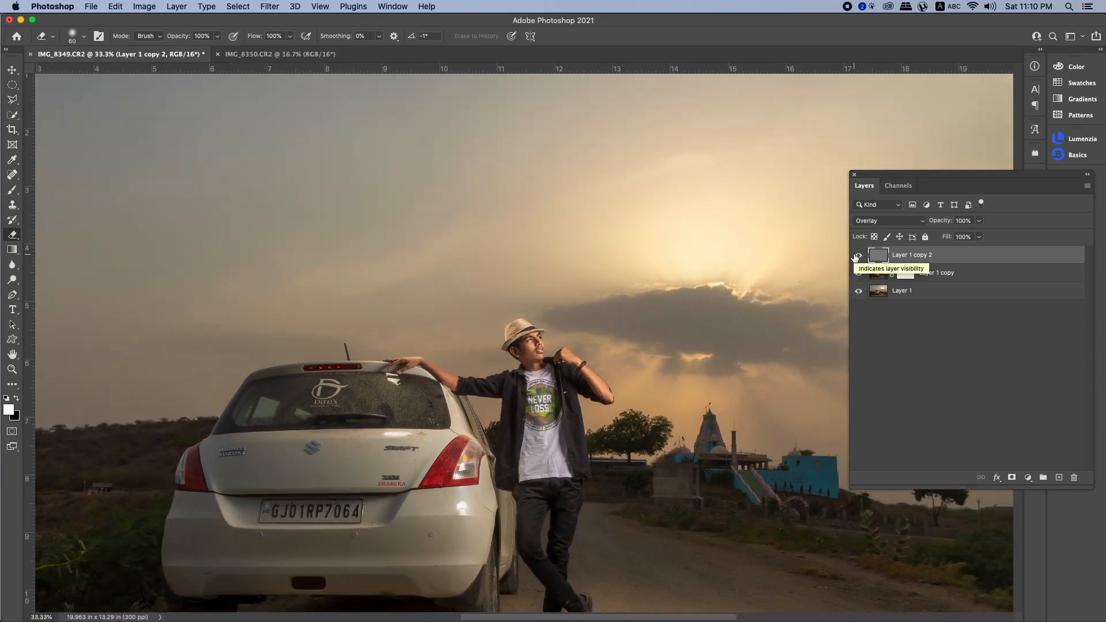
pyautogui.click(979, 221)
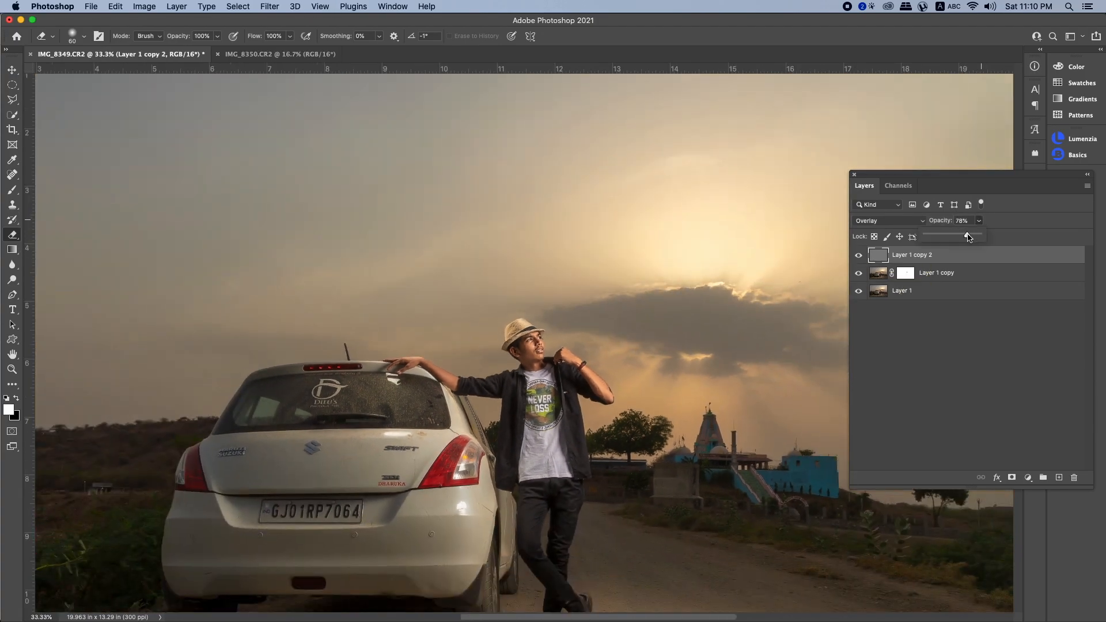
pyautogui.click(858, 257)
# Merge all visible layers of the composite into a single layer
pyautogui.press('super+minus')
pyautogui.press('super+minus')
pyautogui.press('super+minus')
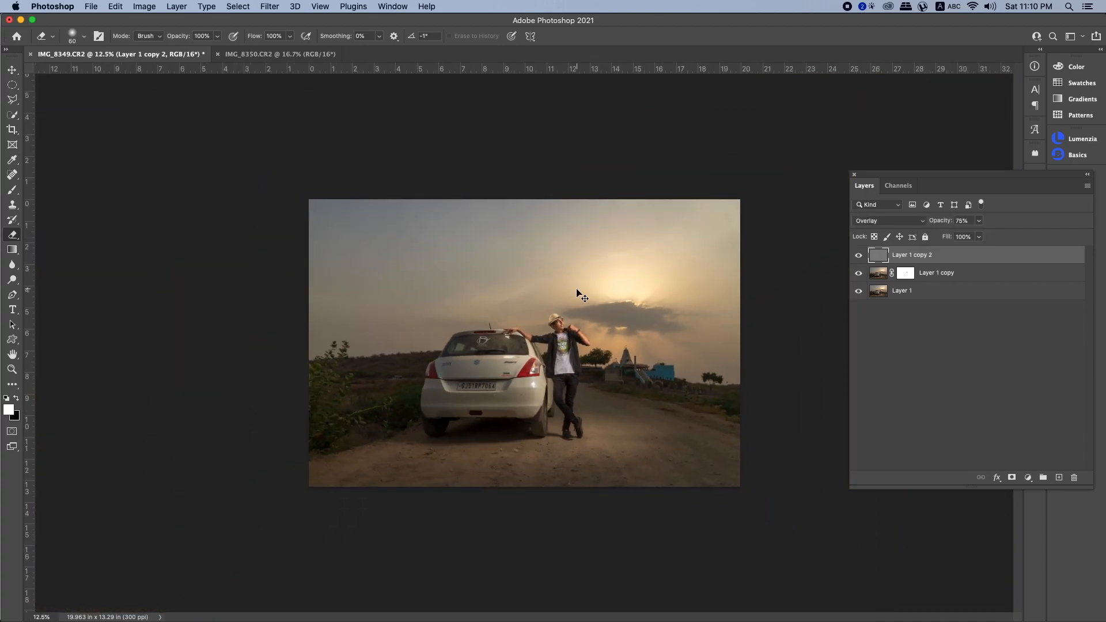
pyautogui.press('super+shift+e')
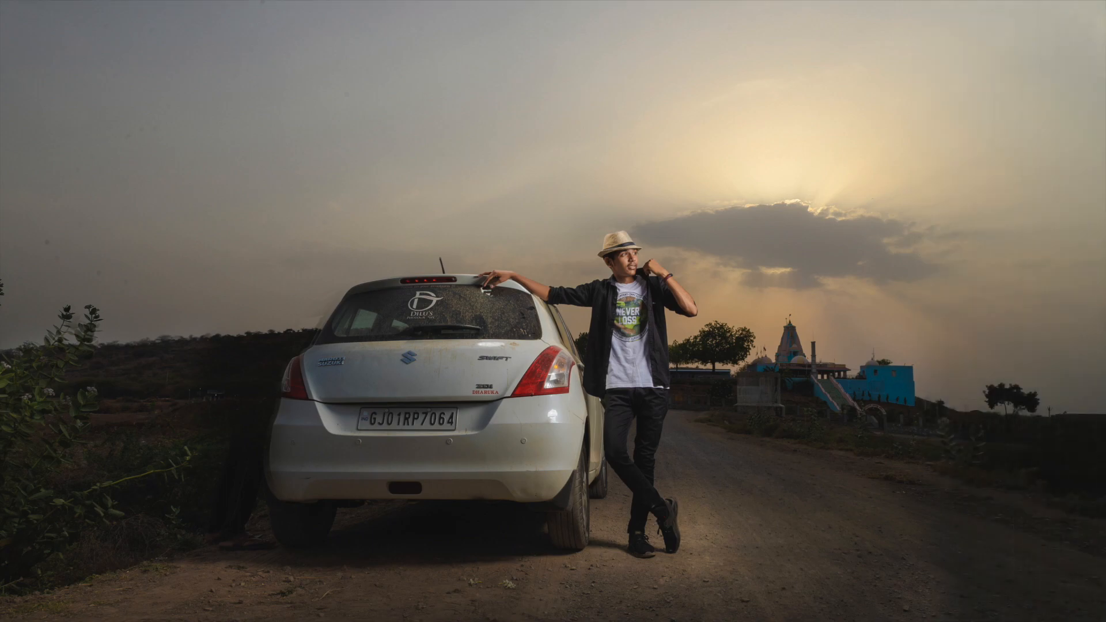